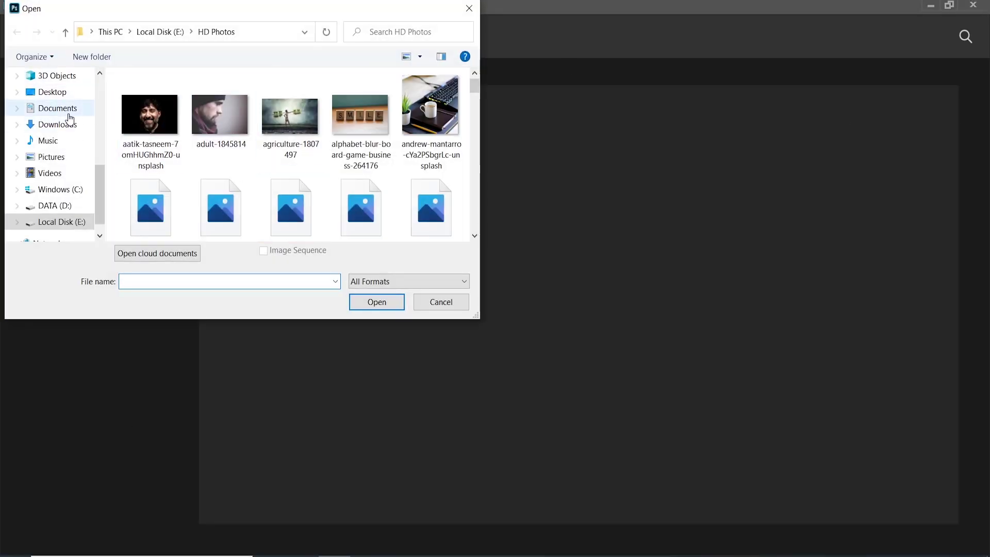
- Open boy-1397818.jpg from the cartoon-effect tutorial folder on the Desktop
click(57, 92)
double_click(147, 108)
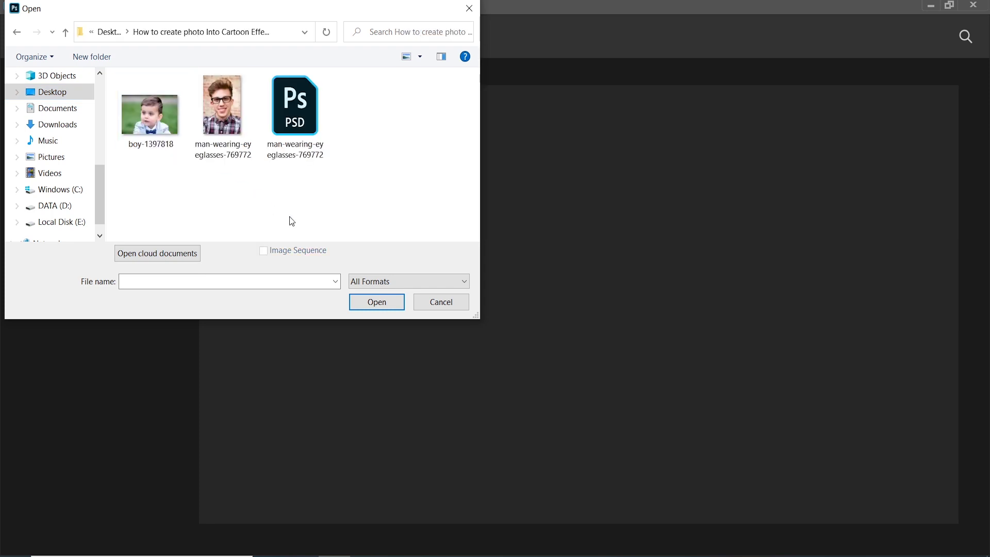
double_click(137, 92)
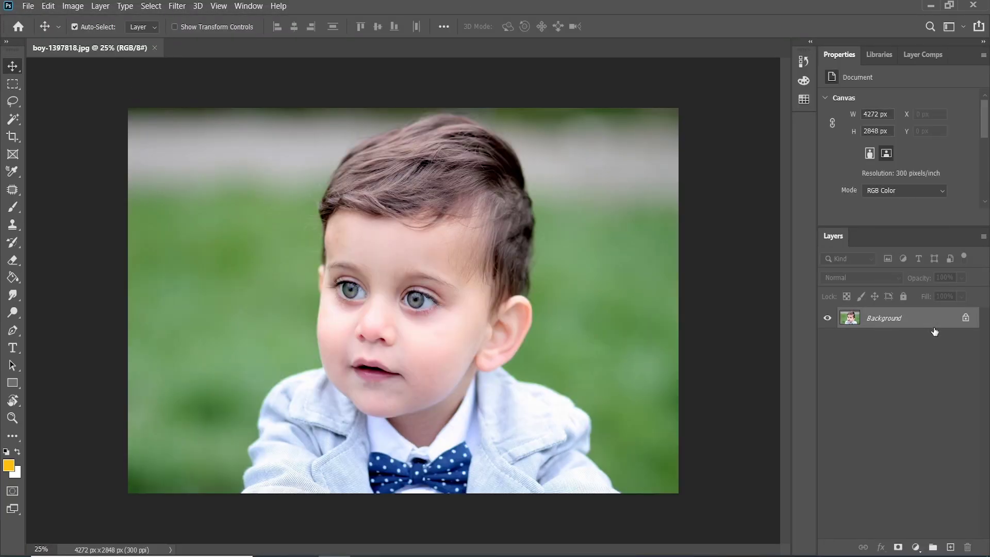
- Duplicate the Background onto Layer 1 and select the boy with Select Subject
key(ctrl+j)
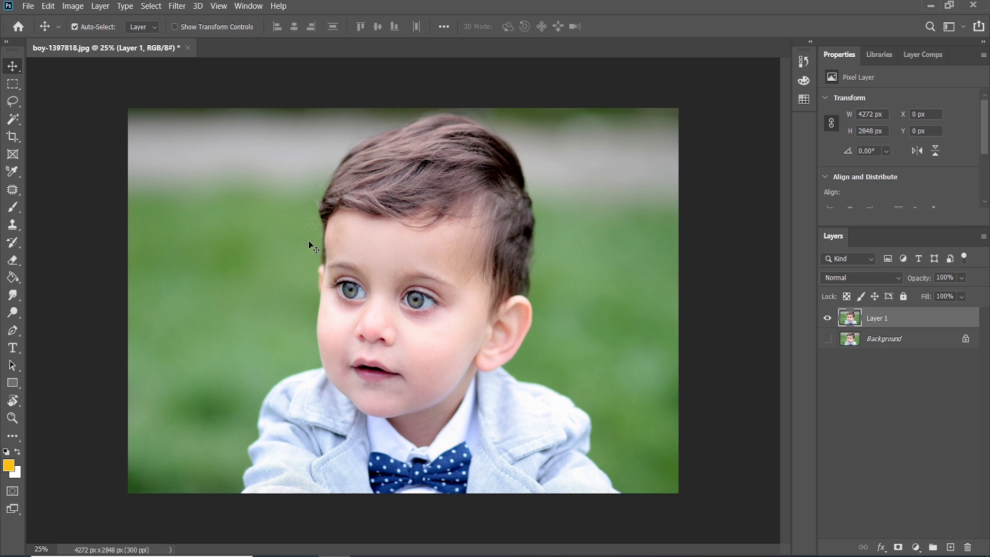
click(150, 6)
click(162, 156)
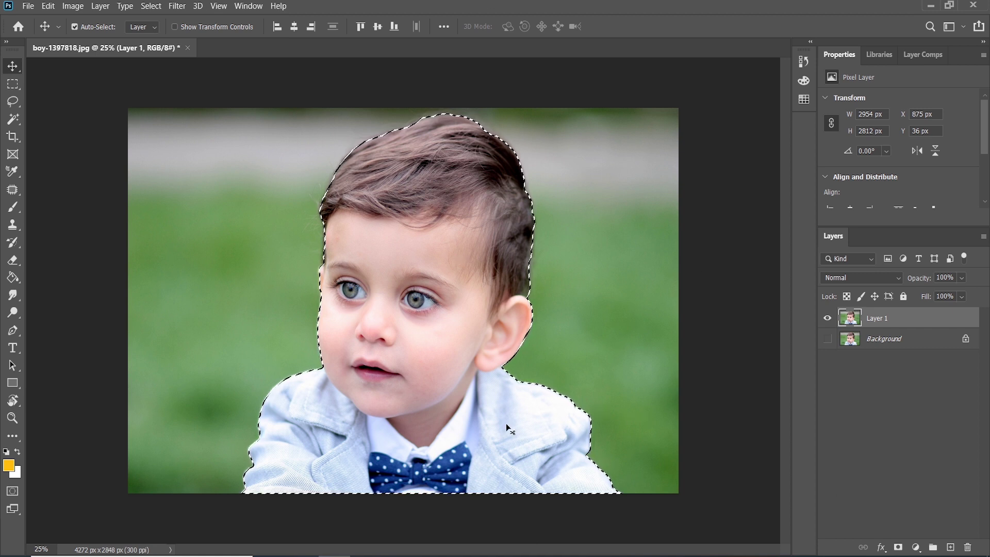
- Mask out the green background on Layer 1 and refine the hair edge with a size-100 Refine Radius brush
click(899, 548)
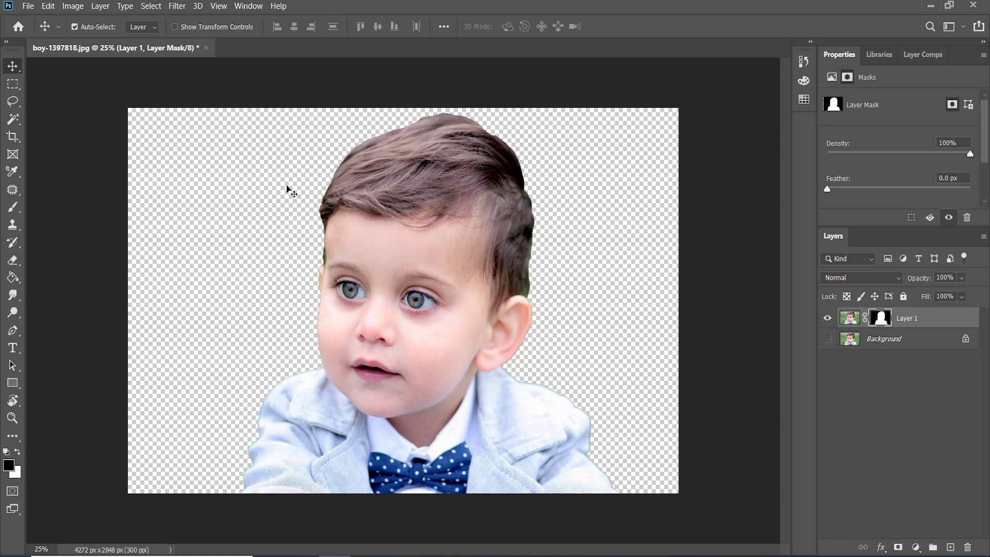
click(151, 6)
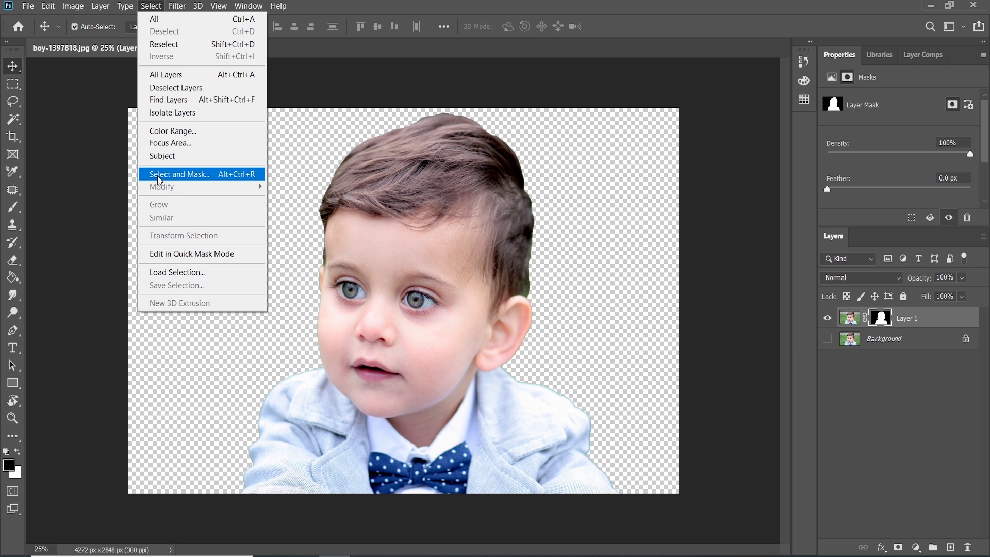
shift+click(158, 174)
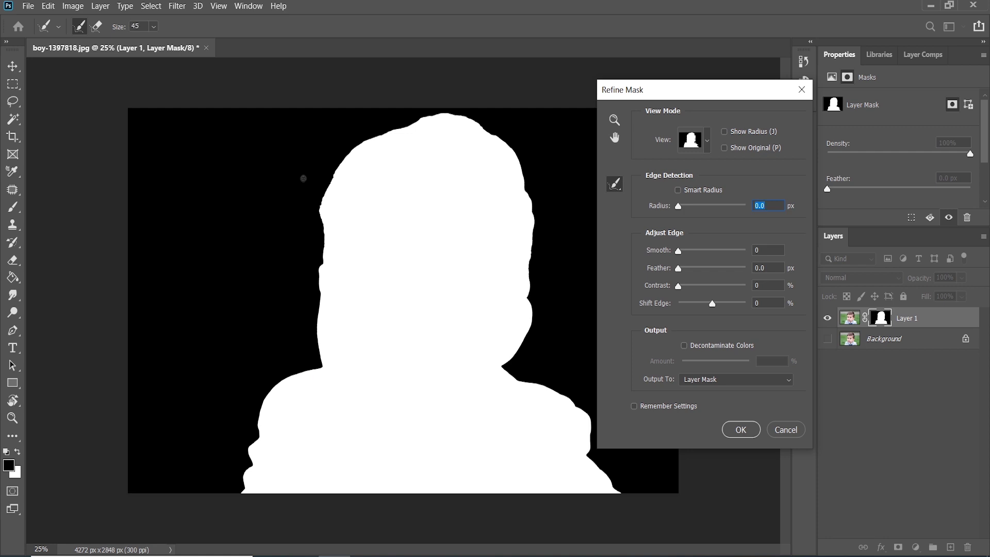
key(bracketright)
key(bracketright)
key(bracketright)
key(bracketright)
key(bracketright)
key(bracketright)
mouse_move(322, 202)
mouse_down()
mouse_move(315, 266)
mouse_move(319, 196)
mouse_move(354, 144)
mouse_move(449, 112)
mouse_move(496, 128)
mouse_move(523, 164)
mouse_move(538, 240)
mouse_move(529, 336)
mouse_move(504, 368)
mouse_up()
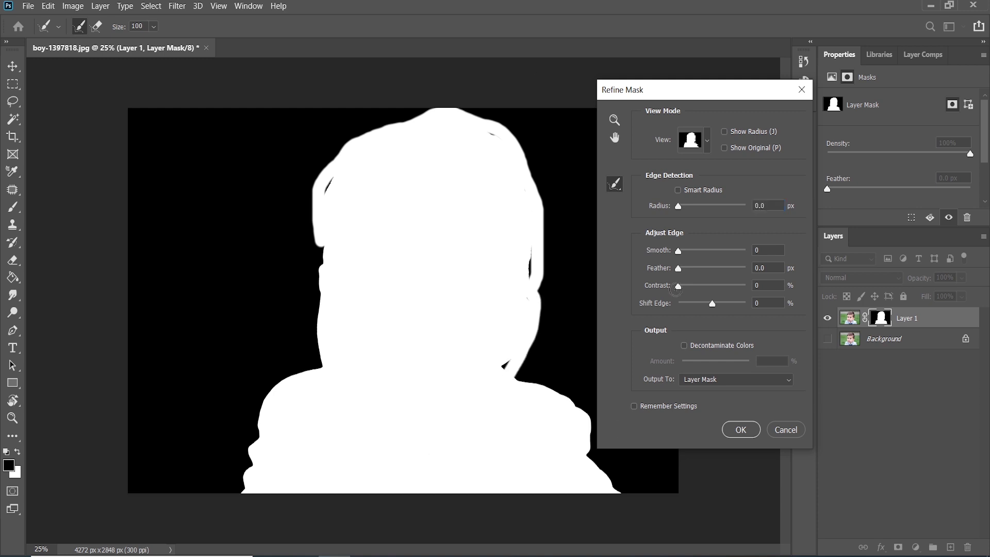
click(741, 430)
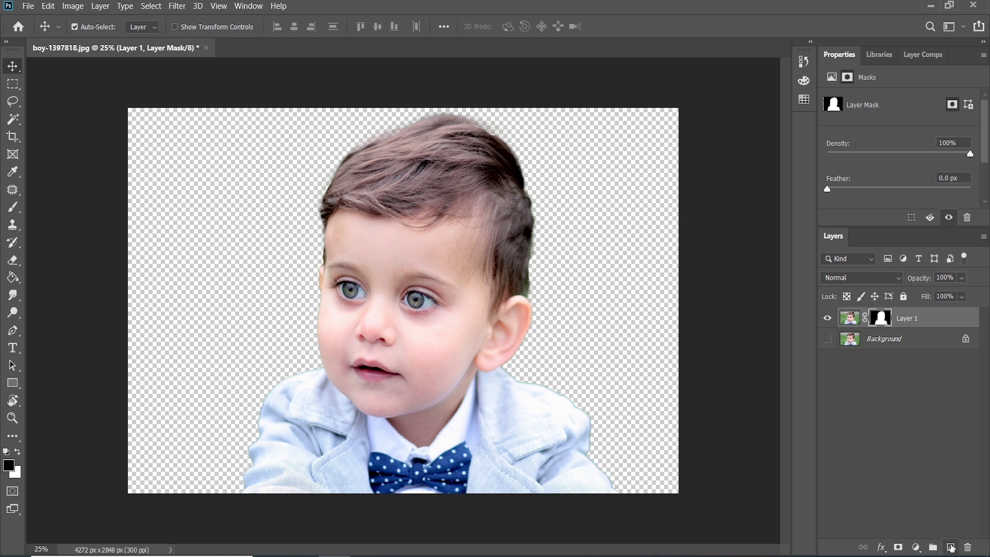
- Add a white-filled Layer 2 beneath Layer 1, then make Layer 1 active again
click(950, 547)
drag(901, 336, 897, 341)
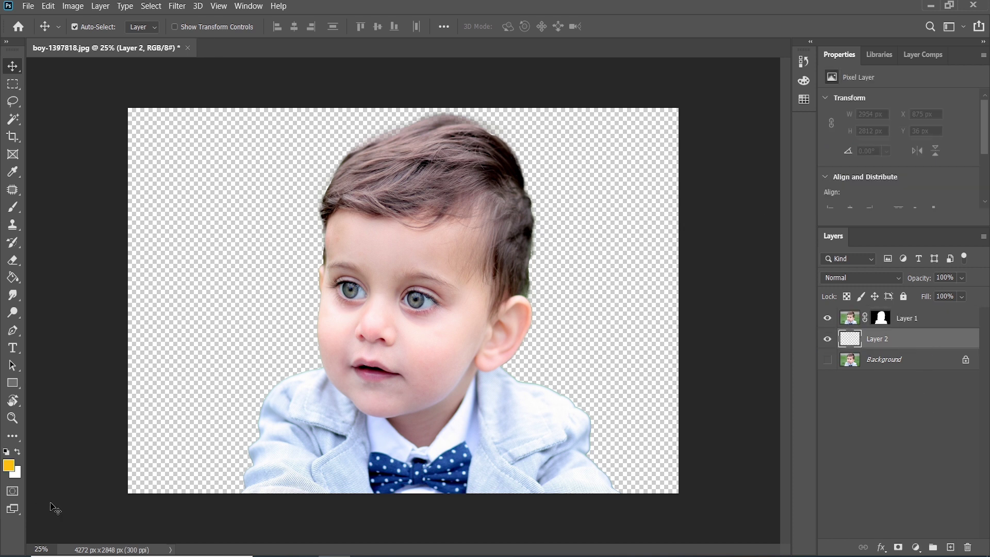
key(ctrl+BackSpace)
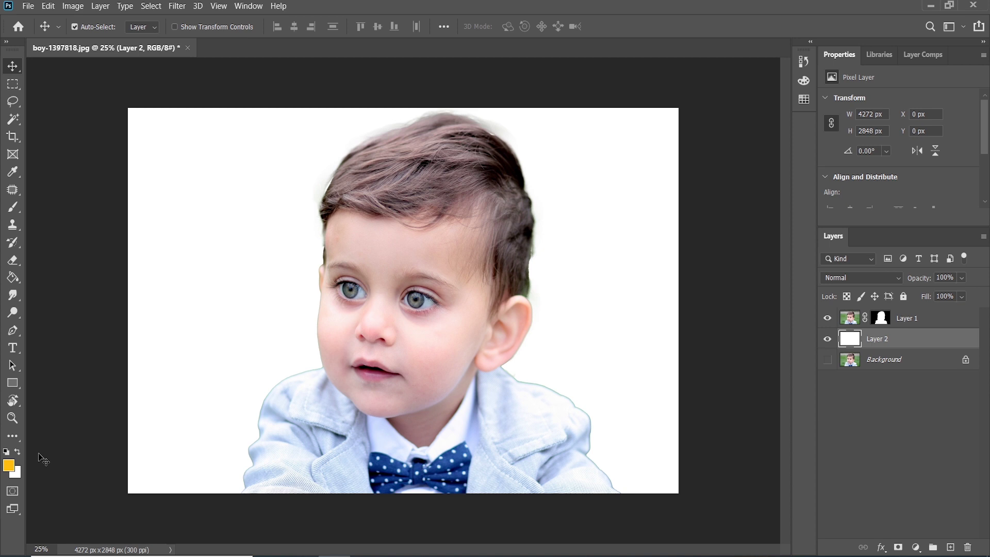
click(907, 320)
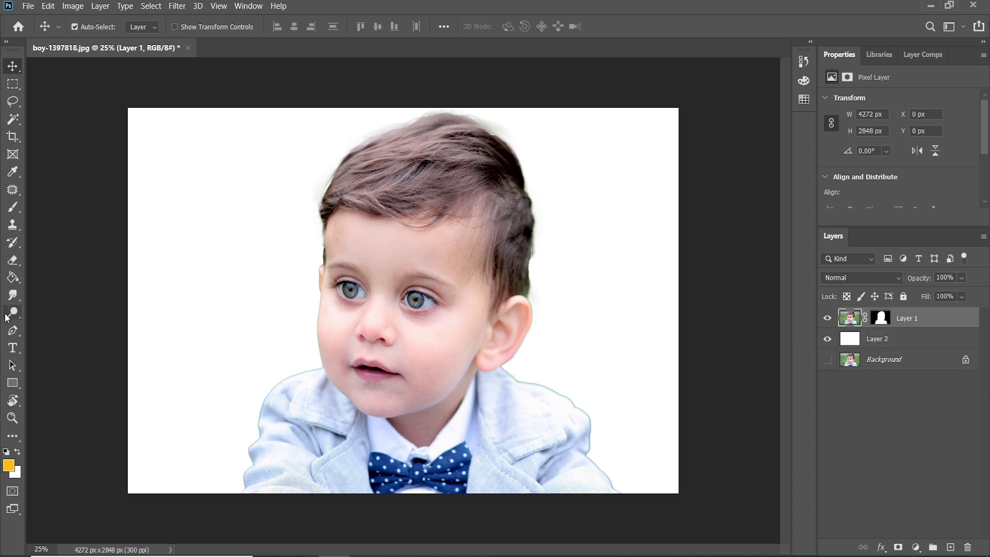
- Set up the Pen tool in Shape mode with a red fill
click(14, 331)
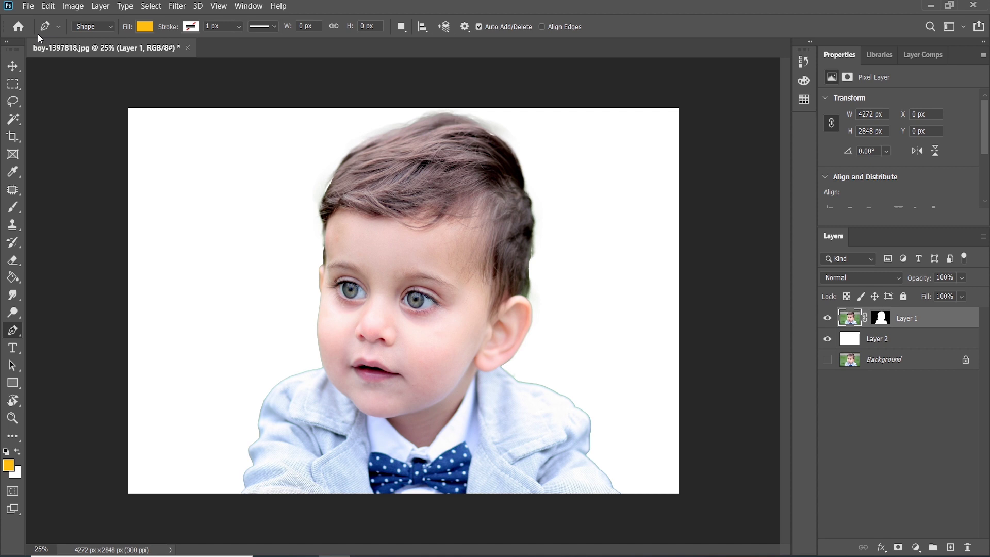
click(59, 26)
click(58, 27)
click(101, 26)
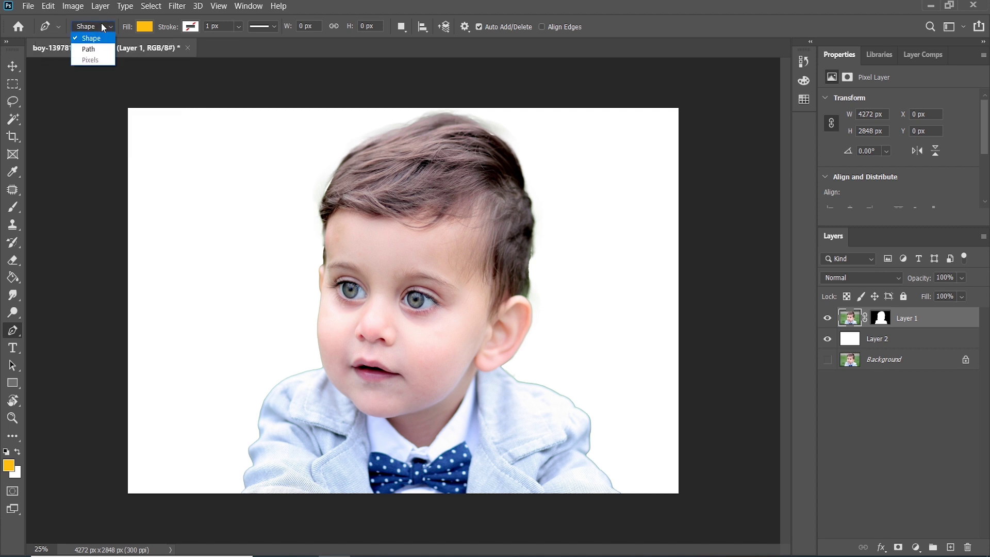
click(80, 91)
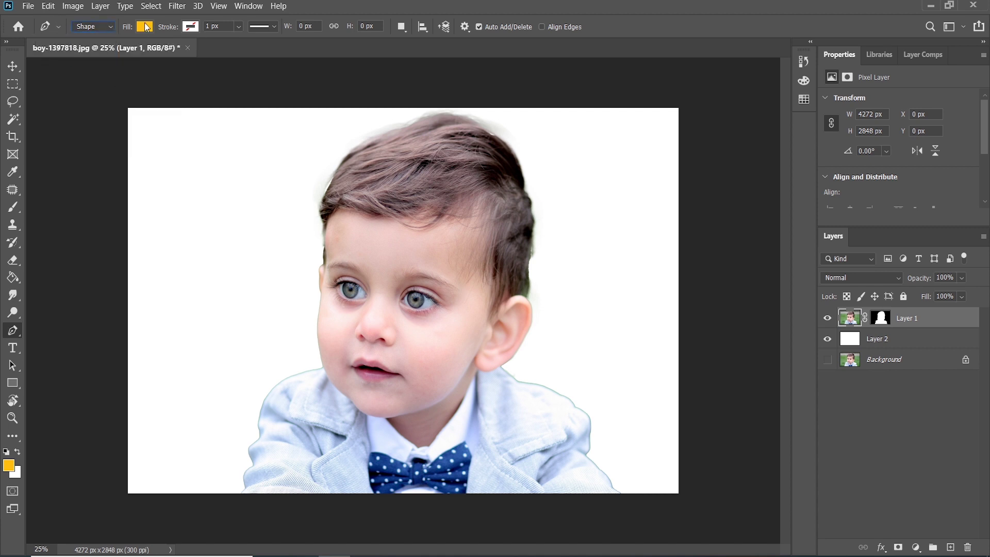
click(145, 27)
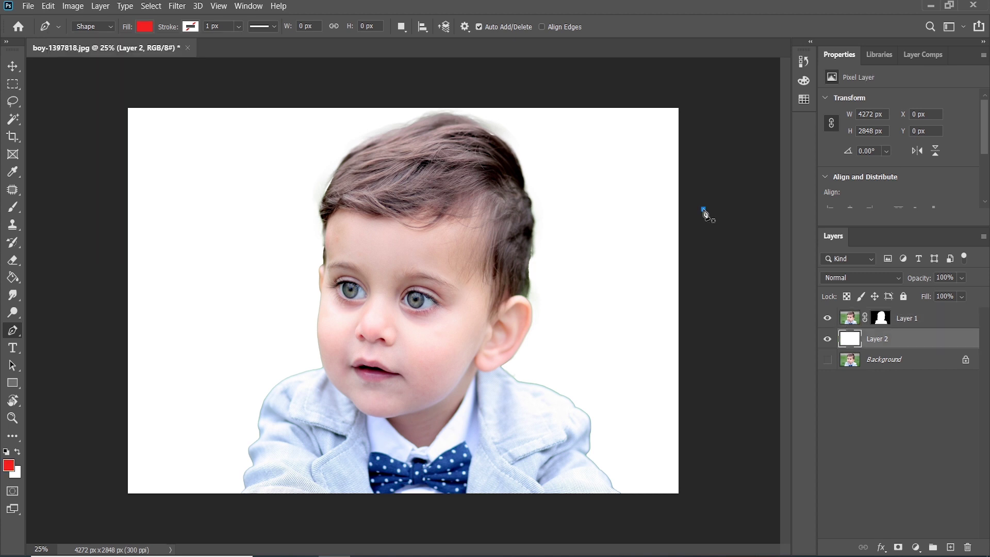
- Draw a closed red shape with a wavy top edge across the lower canvas
click(703, 208)
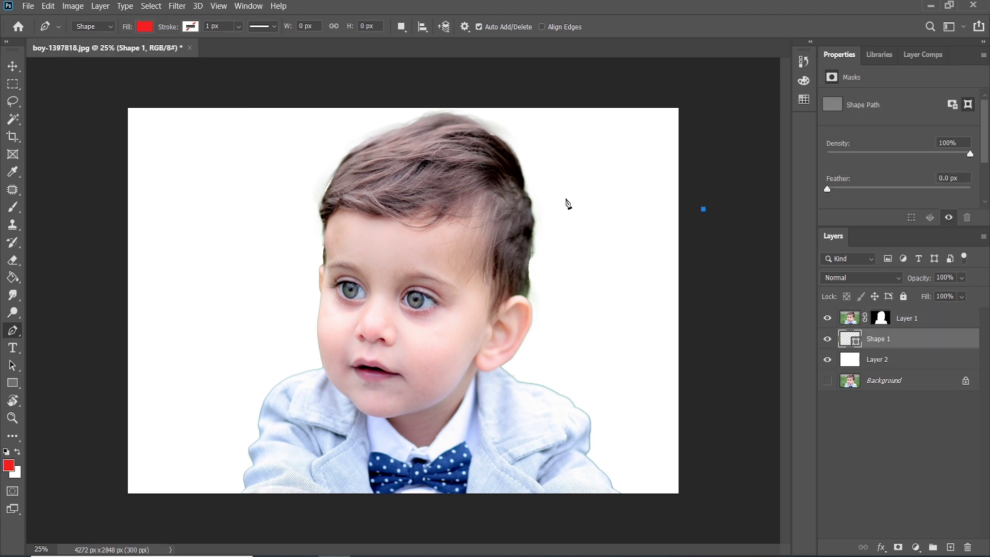
drag(566, 198, 521, 227)
drag(437, 187, 419, 180)
drag(270, 188, 305, 179)
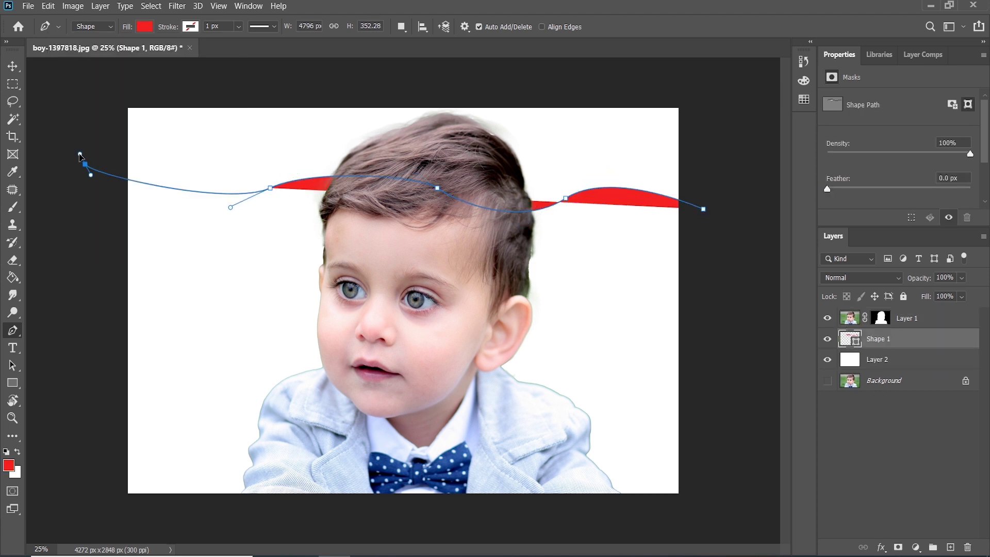
drag(85, 164, 93, 199)
click(103, 522)
click(694, 506)
click(703, 209)
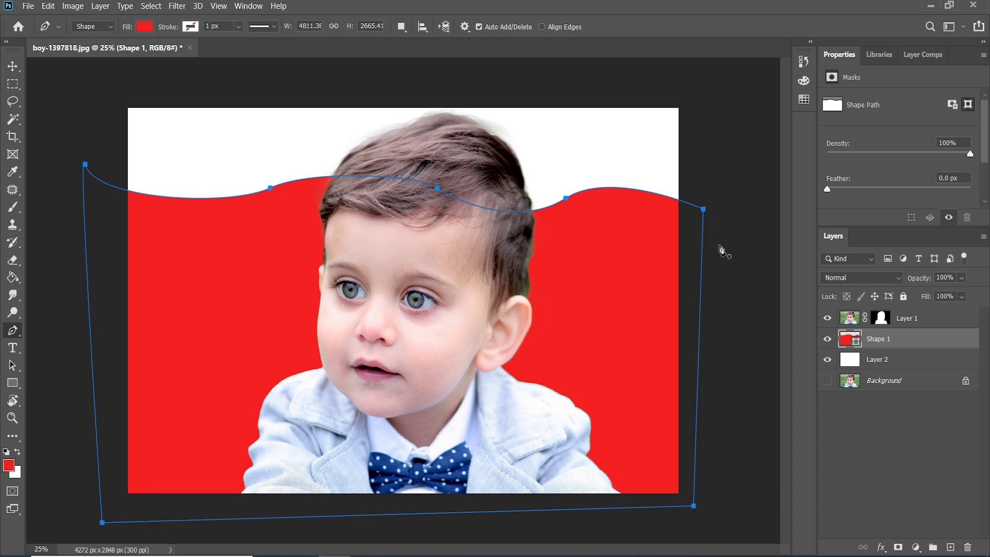
- Select Layer 1, Shape 1 and Layer 2 together with the Move tool
click(12, 66)
click(888, 360)
shift+click(901, 318)
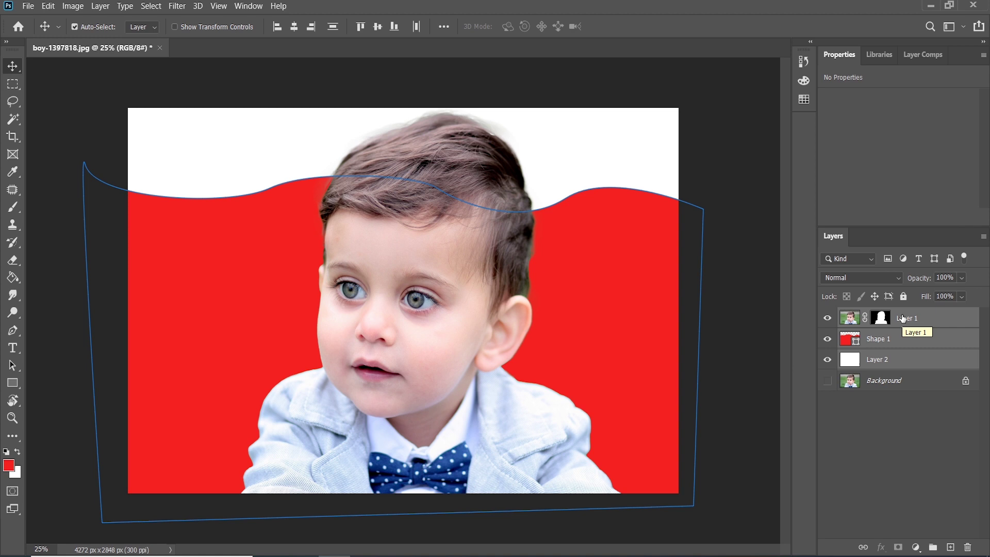
- Convert the three layers to one smart object, duplicate it twice, hide the copies, reselect Layer 1
right_click(905, 342)
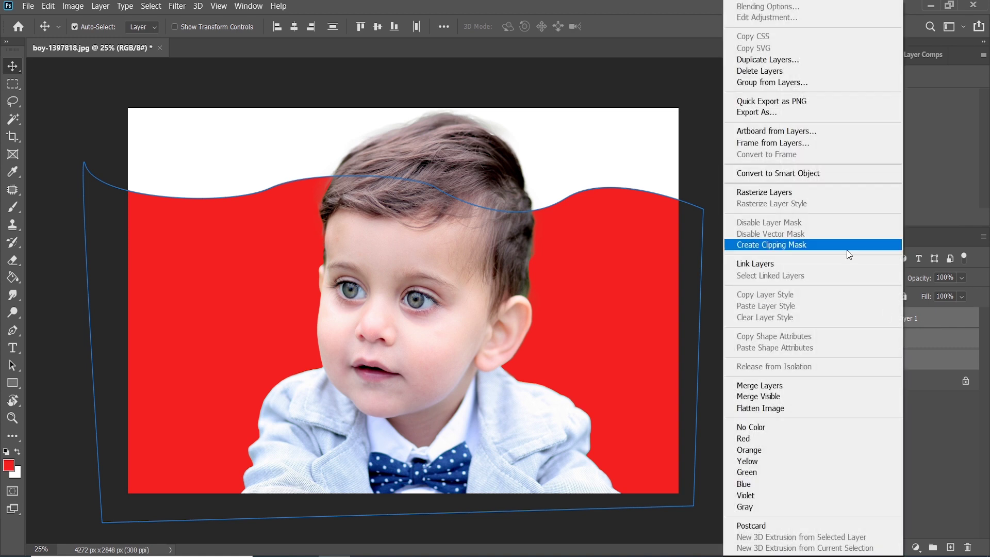
click(797, 173)
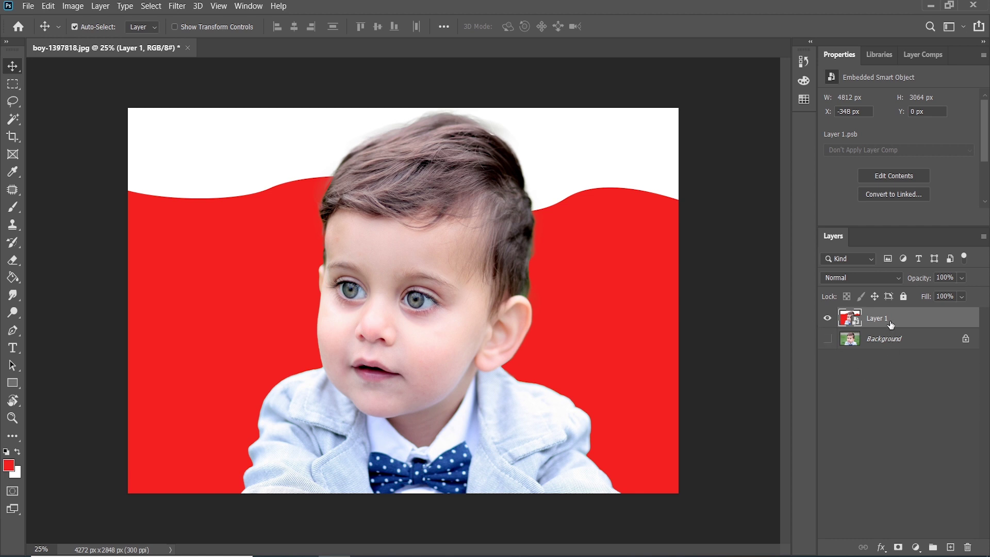
key(ctrl)
key(ctrl+j)
key(ctrl+j)
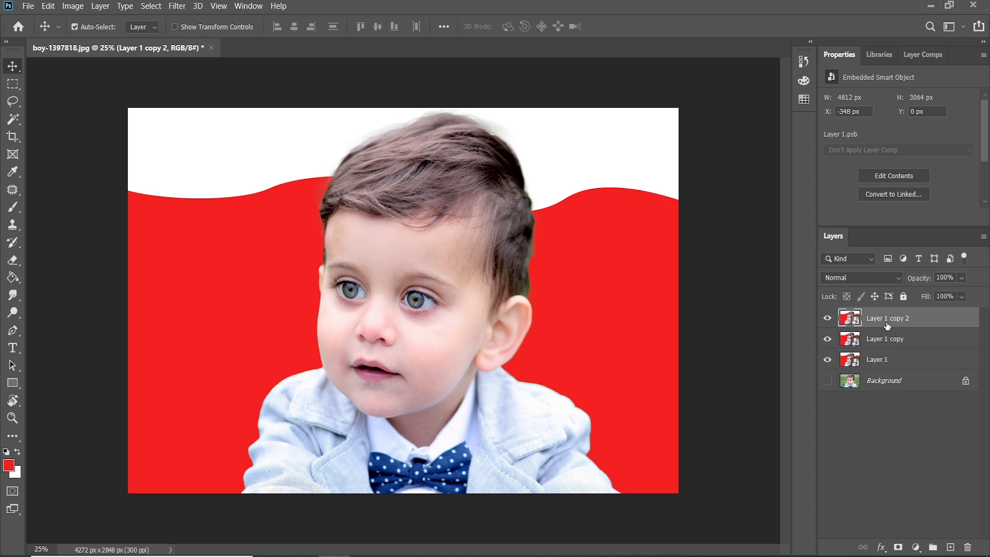
click(827, 323)
click(878, 364)
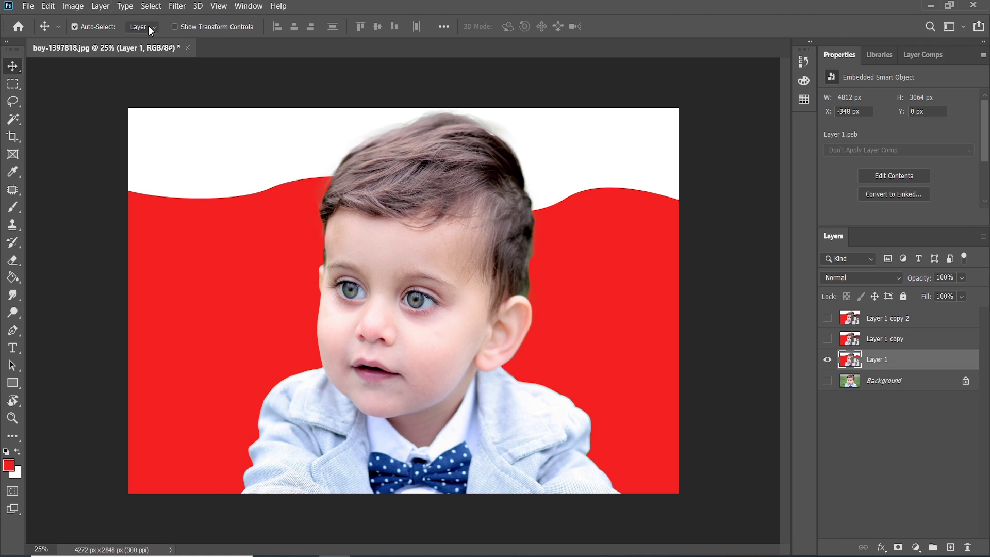
- Apply Filter Gallery Poster Edges with edge thickness 0, intensity 0 and posterization 2
click(176, 7)
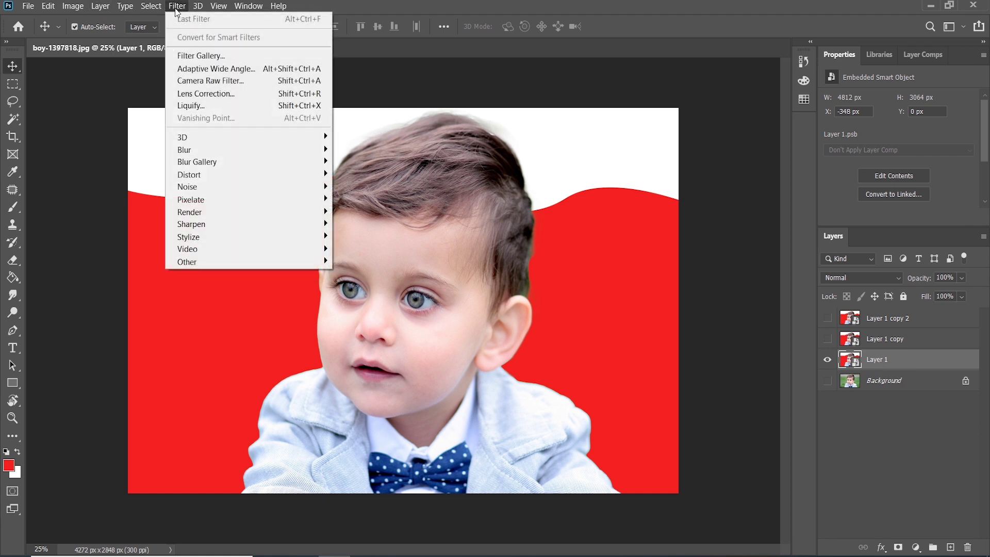
click(186, 59)
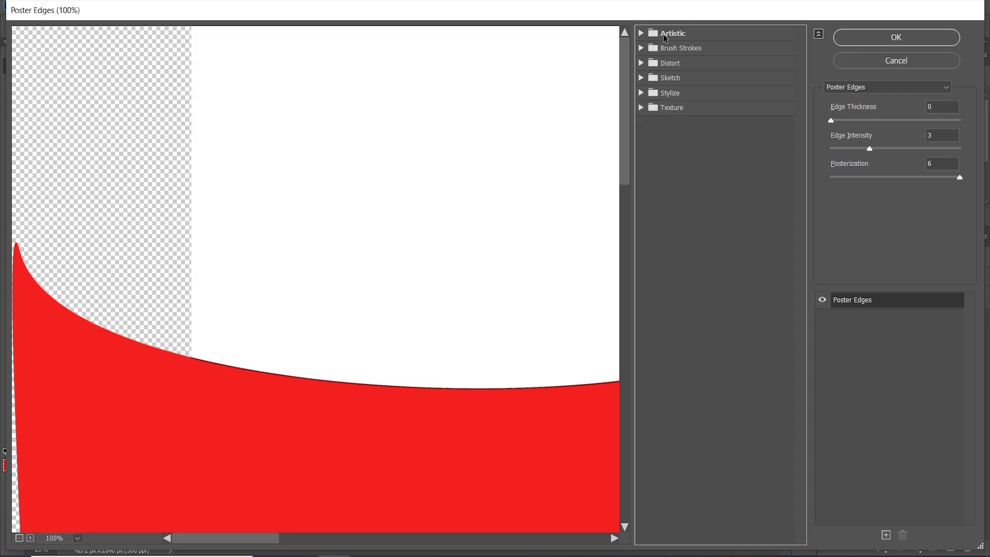
click(641, 34)
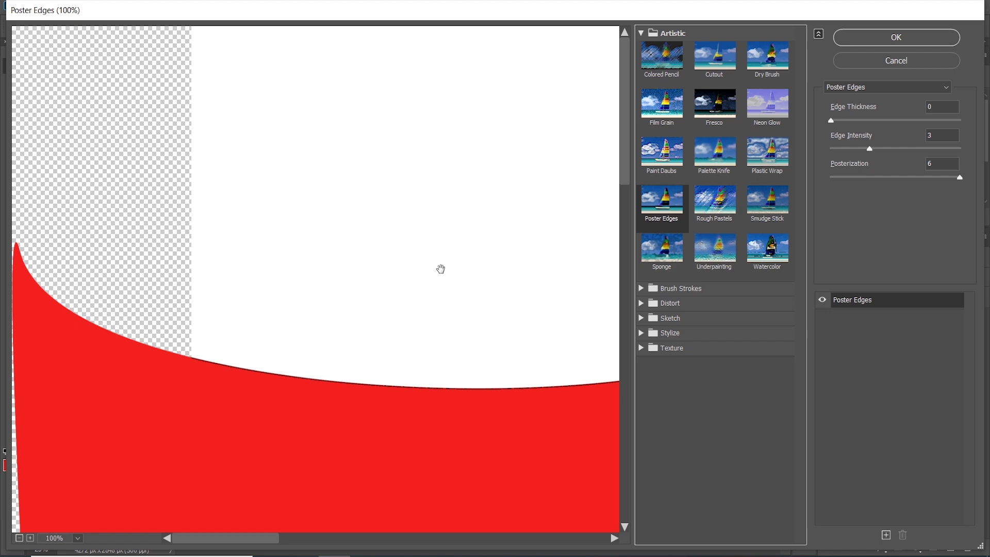
click(19, 538)
click(18, 537)
click(18, 538)
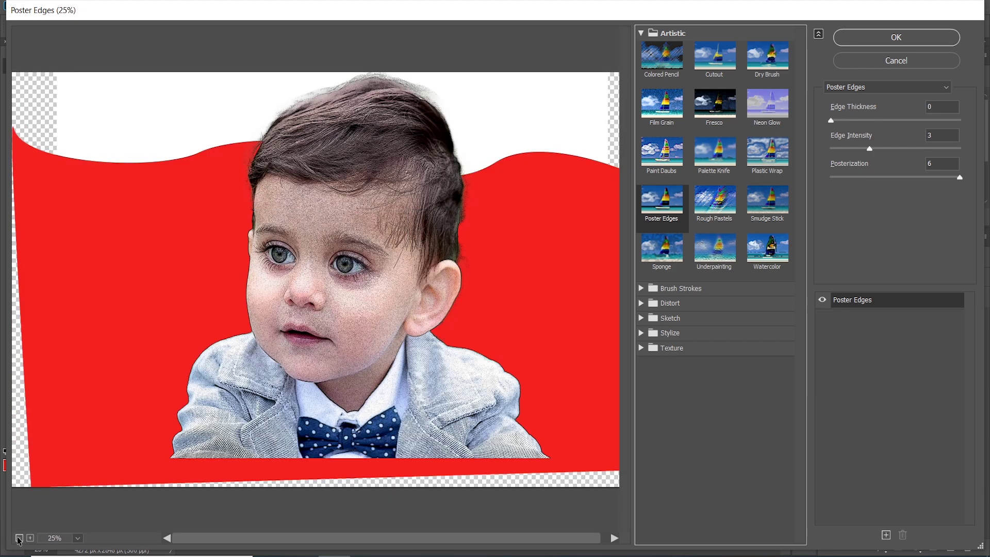
double_click(939, 108)
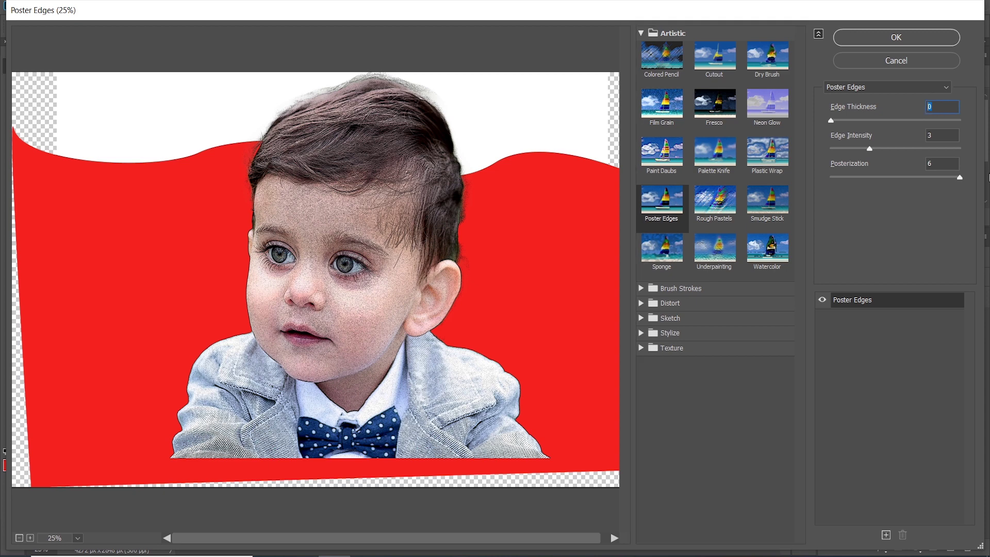
text(0)
key(Tab)
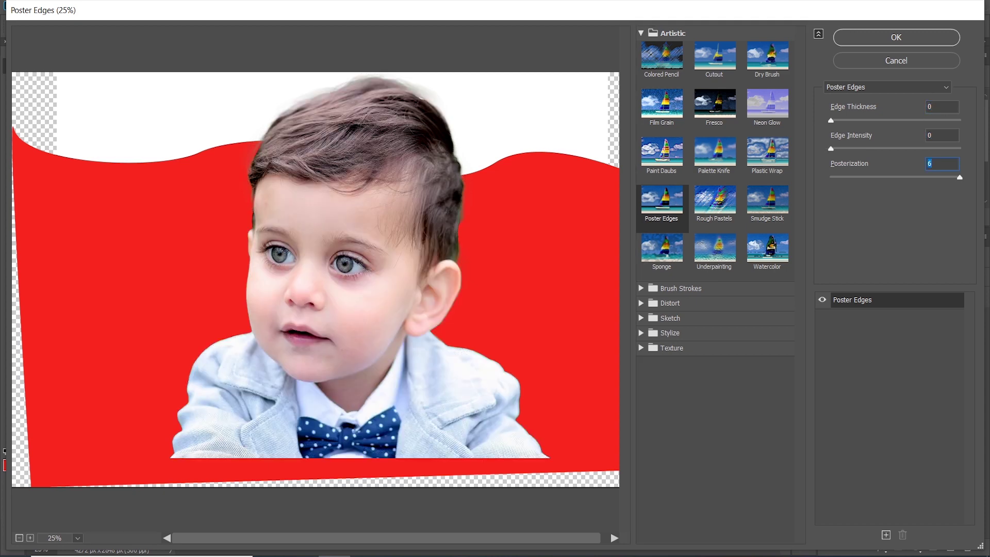
text(2)
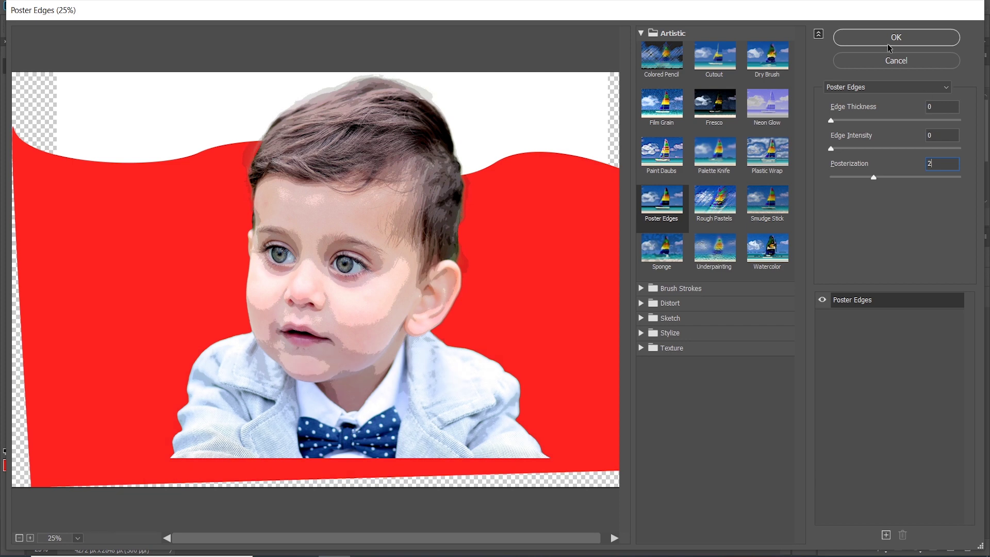
click(892, 37)
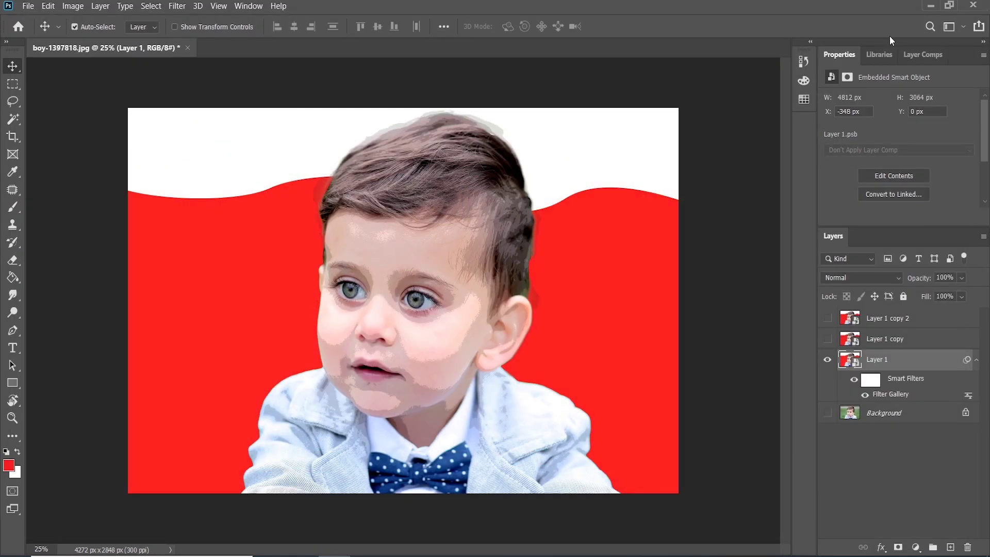
- Apply Unsharp Mask to Layer 1 at amount 90%, radius 5.0 px, threshold 10 levels
click(175, 6)
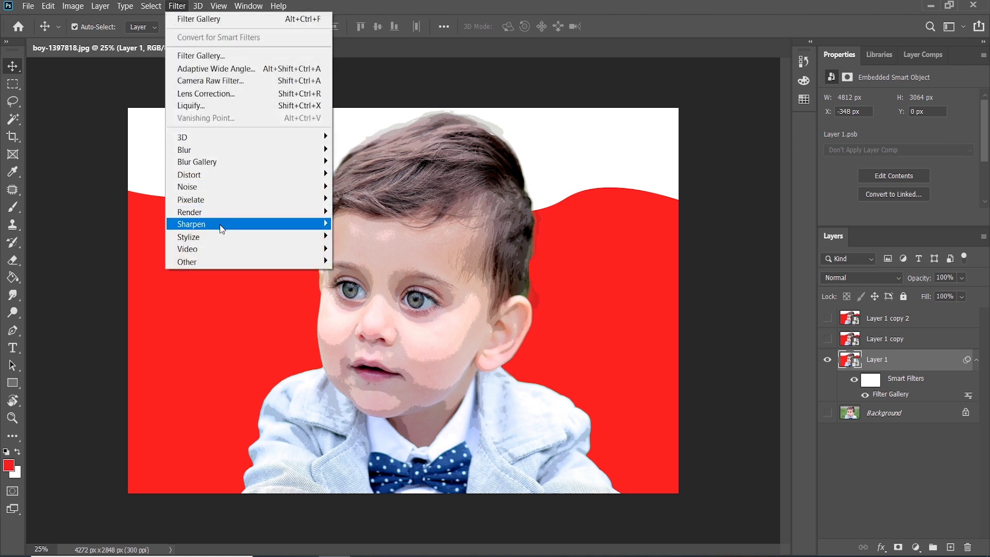
mouse_move(243, 225)
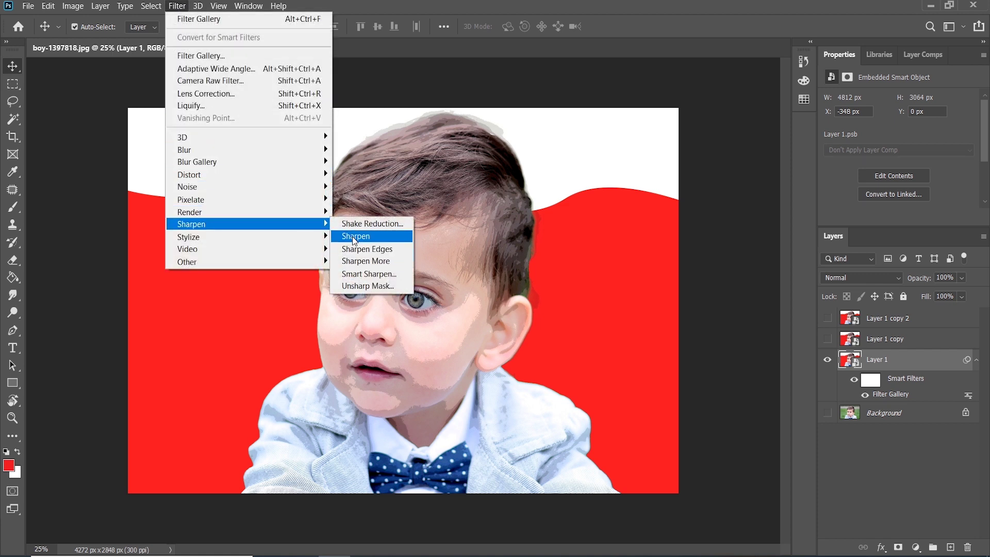
click(364, 286)
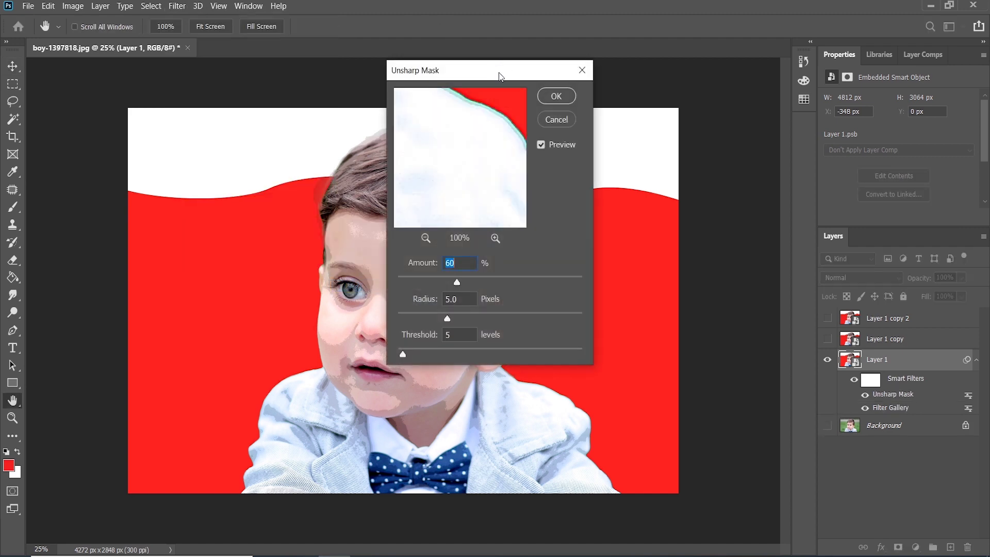
drag(500, 76, 607, 48)
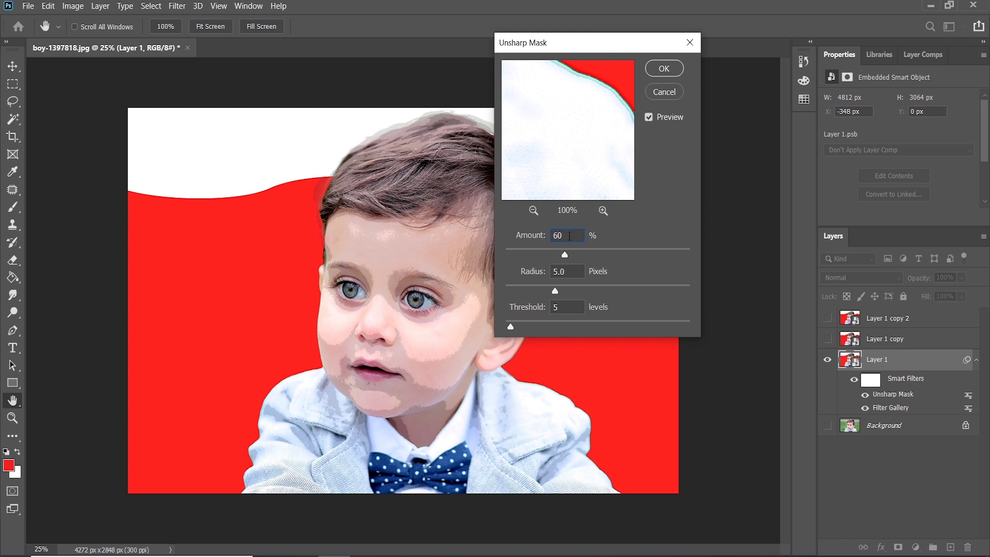
text(90)
click(551, 308)
text(10)
click(664, 68)
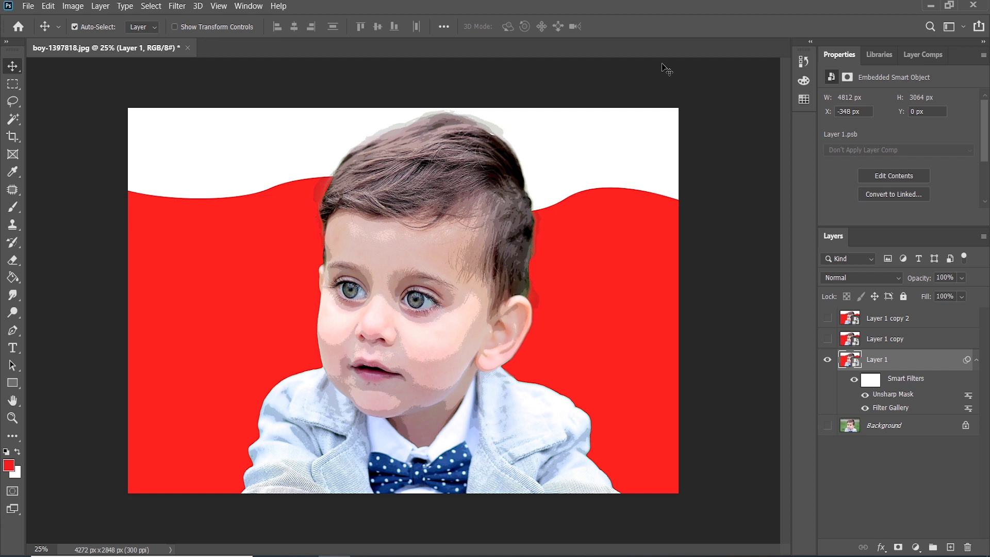
- Apply Oil Paint with stylization 4.0, cleanliness 3.0, scale 0.1, bristle detail 0 and shine 0
click(177, 6)
mouse_move(182, 237)
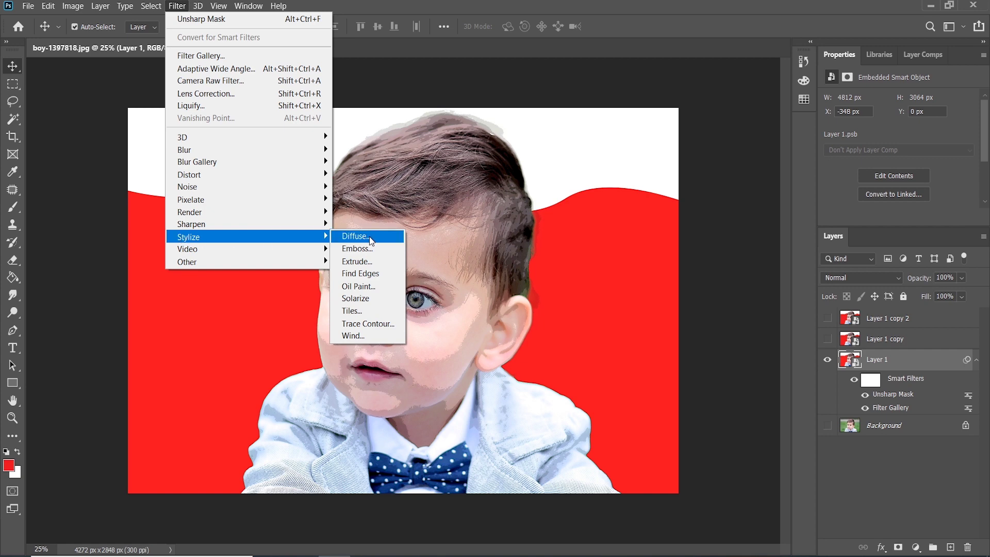
click(353, 286)
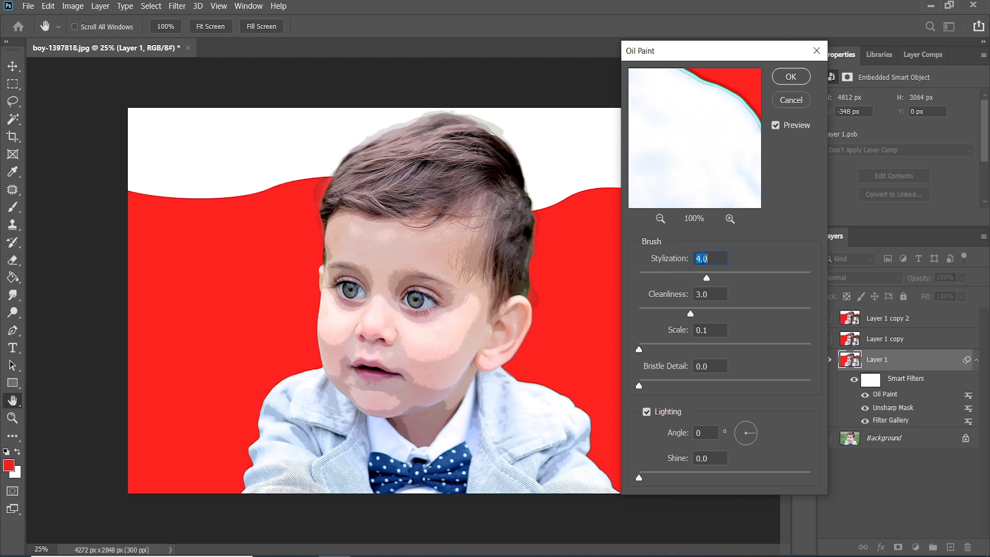
drag(713, 259, 702, 261)
click(708, 366)
click(789, 80)
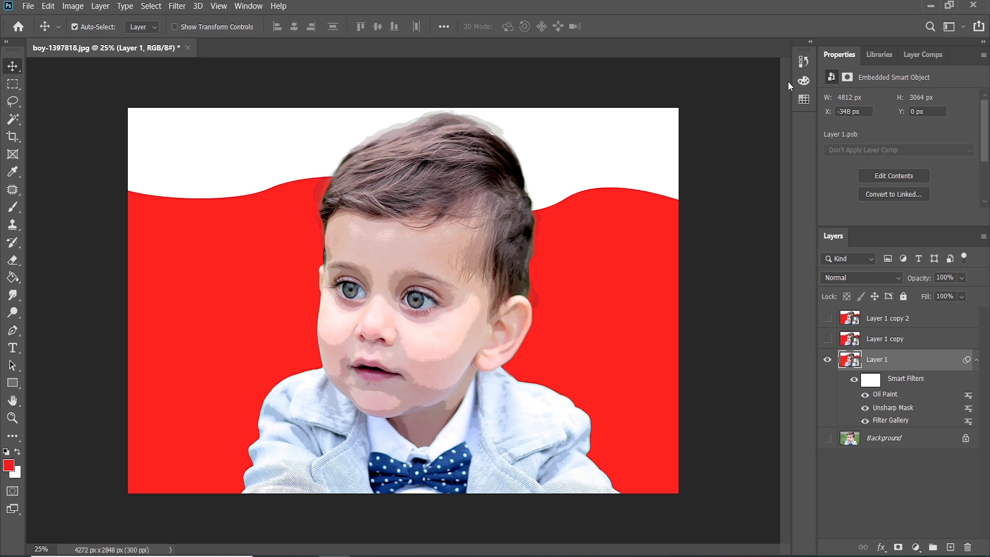
- Apply another Unsharp Mask at amount 60%, radius 5.0 px, threshold 6 levels
click(174, 8)
mouse_move(179, 191)
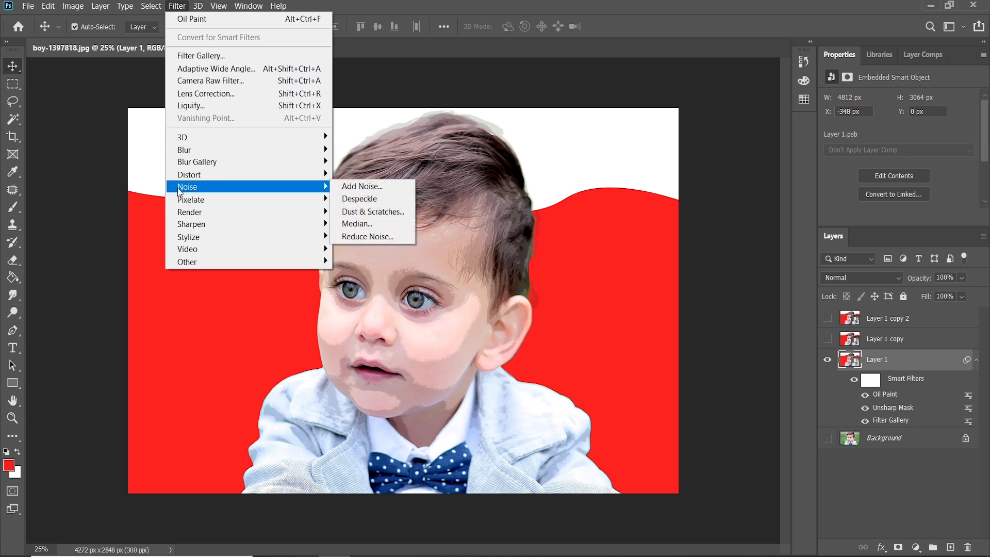
mouse_move(287, 225)
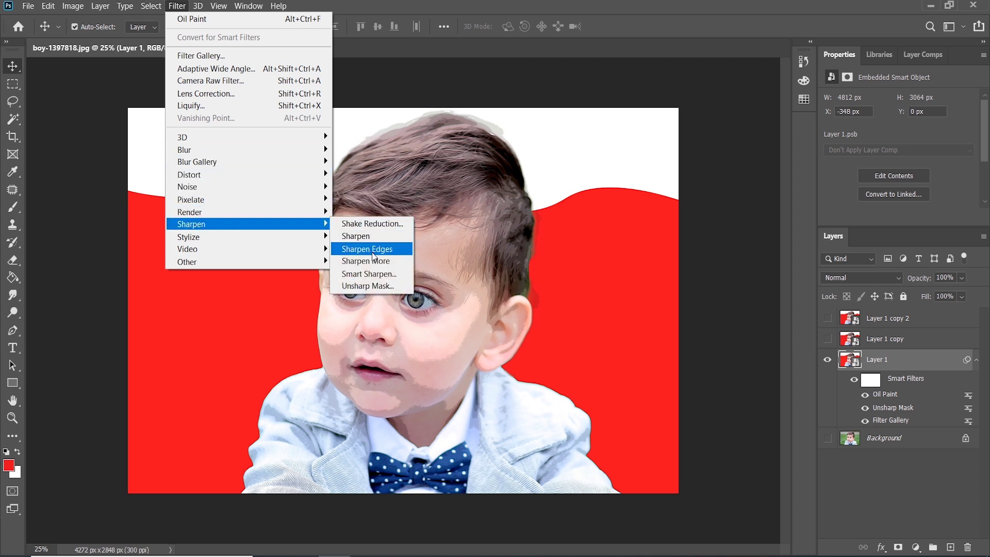
click(371, 290)
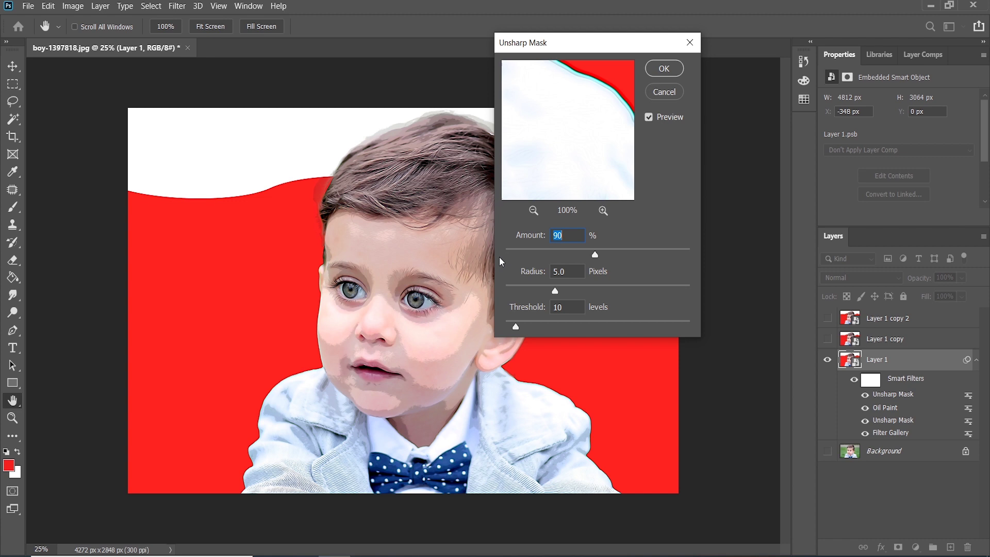
text(60)
click(582, 312)
text(6)
click(666, 75)
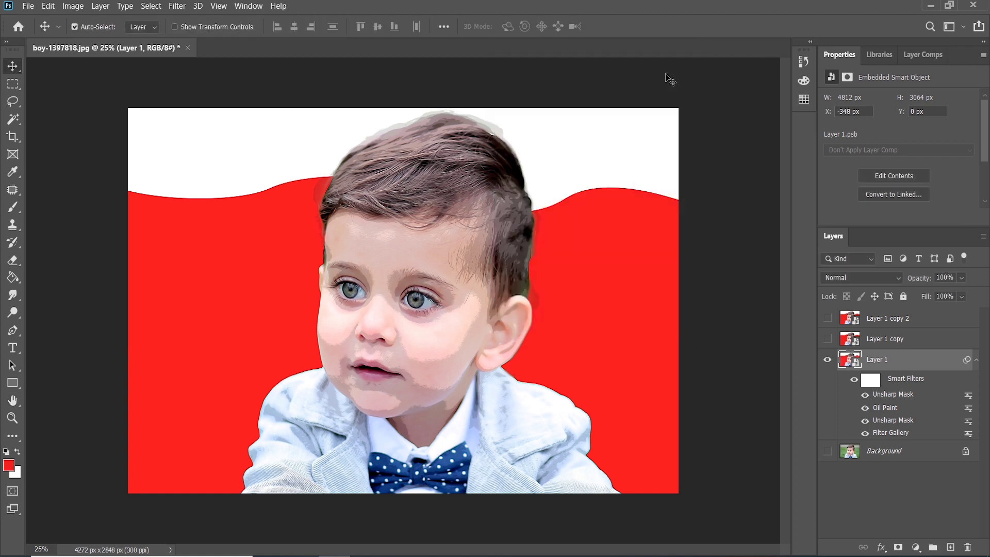
- Rename Layer 1 to Effect
double_click(877, 360)
text(Effect)
key(Return)
- Make Layer 1 copy visible and rename it Outline
click(828, 340)
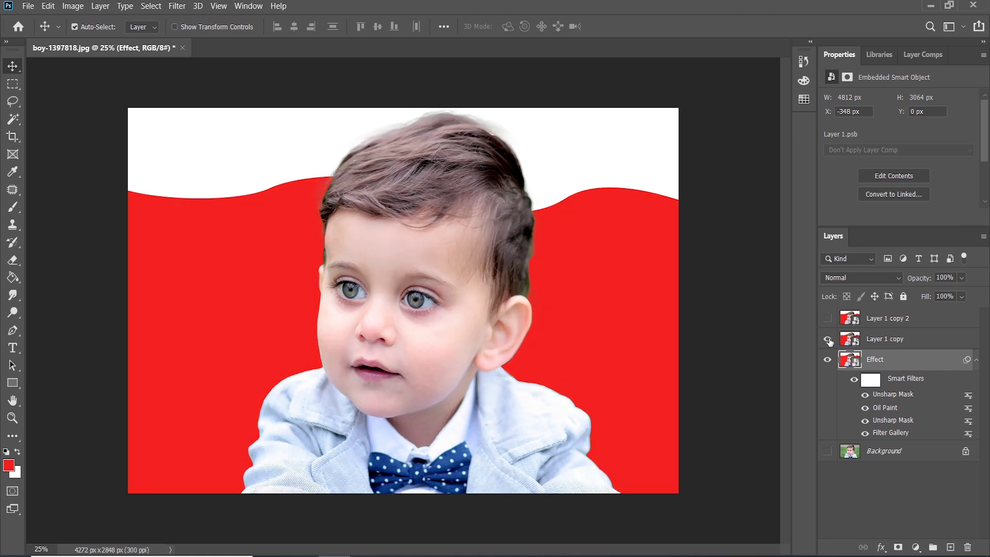
click(897, 343)
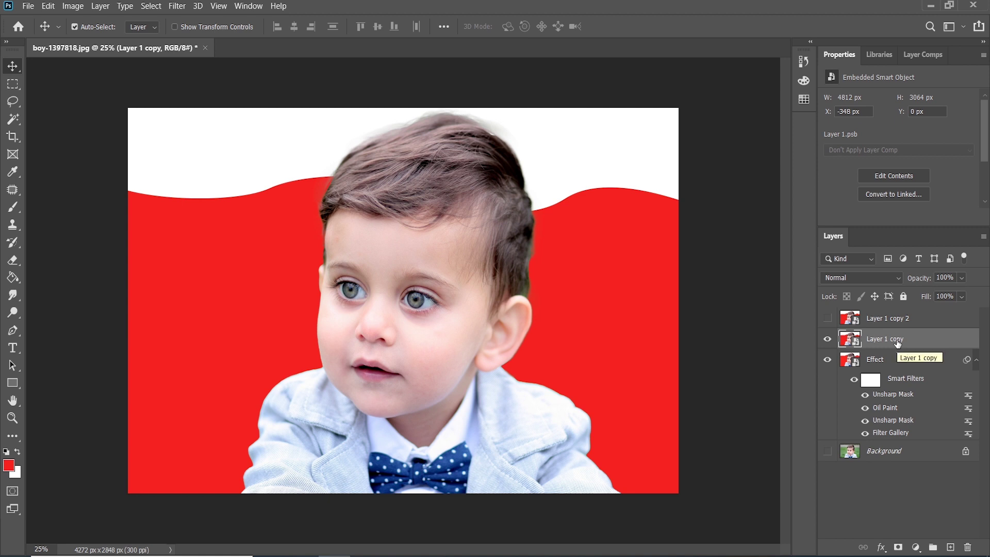
double_click(898, 341)
text(Outline)
key(Return)
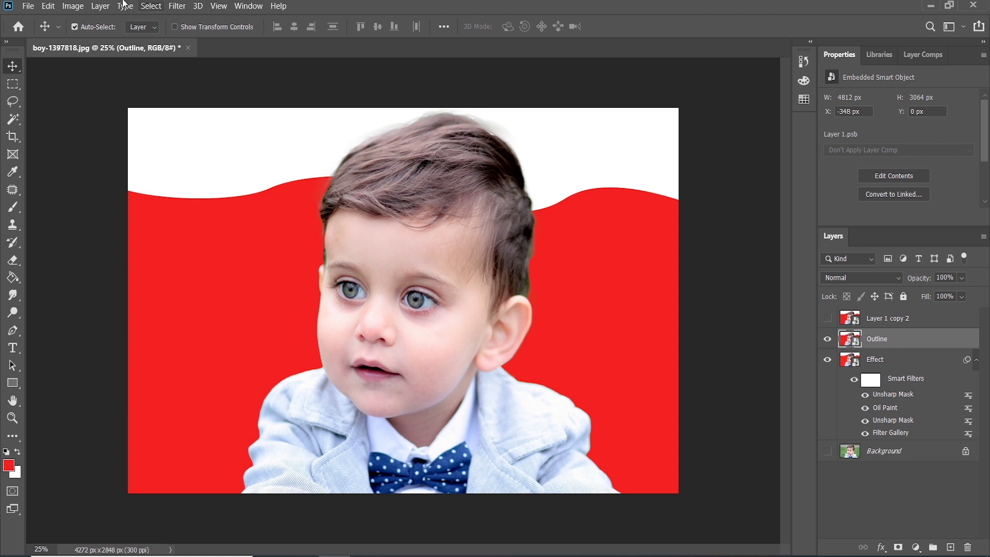
- Open the Filter Gallery on the Outline layer and choose Poster Edges
click(177, 7)
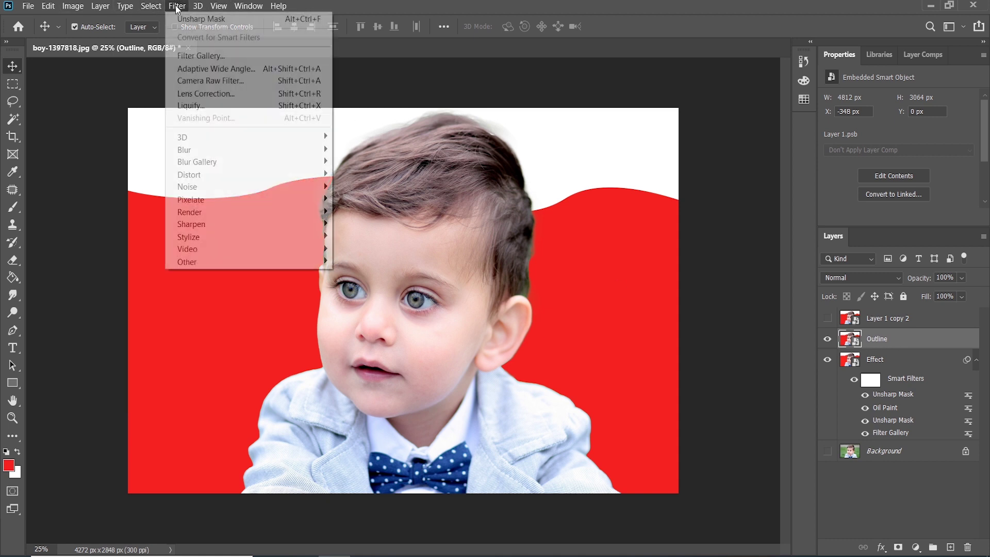
click(190, 56)
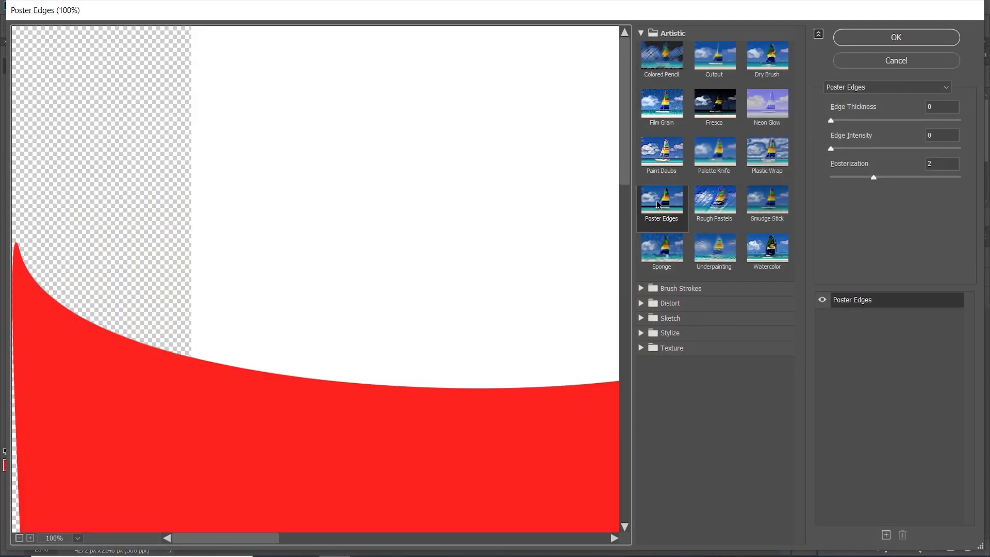
click(651, 226)
- Set Poster Edges to thickness 0, intensity 4, posterization 6 and apply it
click(945, 105)
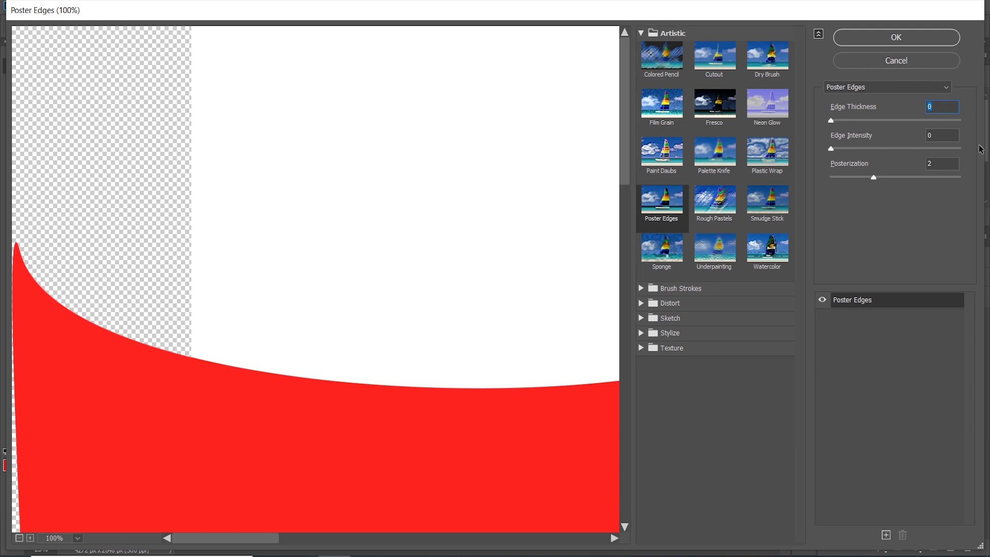
text(0)
key(Tab)
text(6)
key(BackSpace)
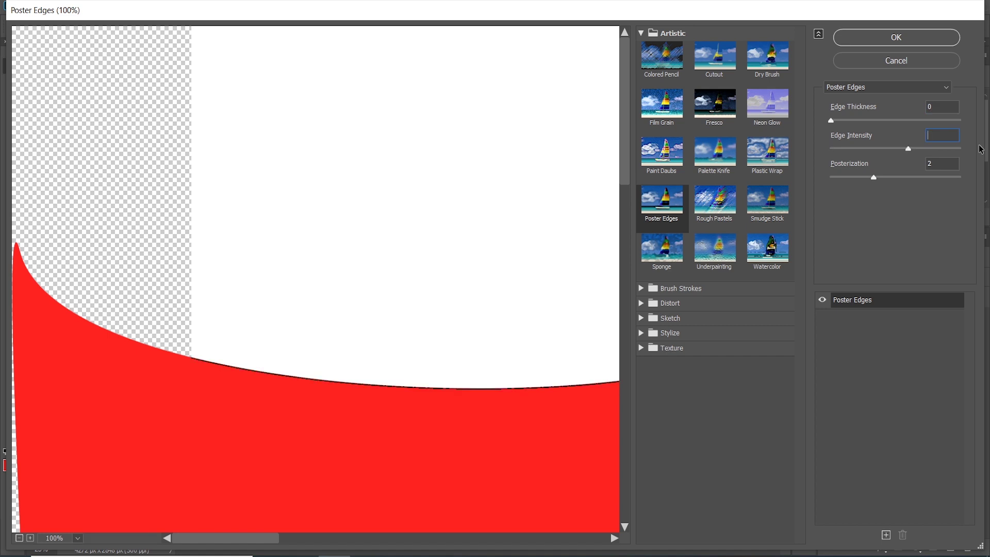
text(4)
key(Tab)
text(7)
key(Tab)
click(912, 44)
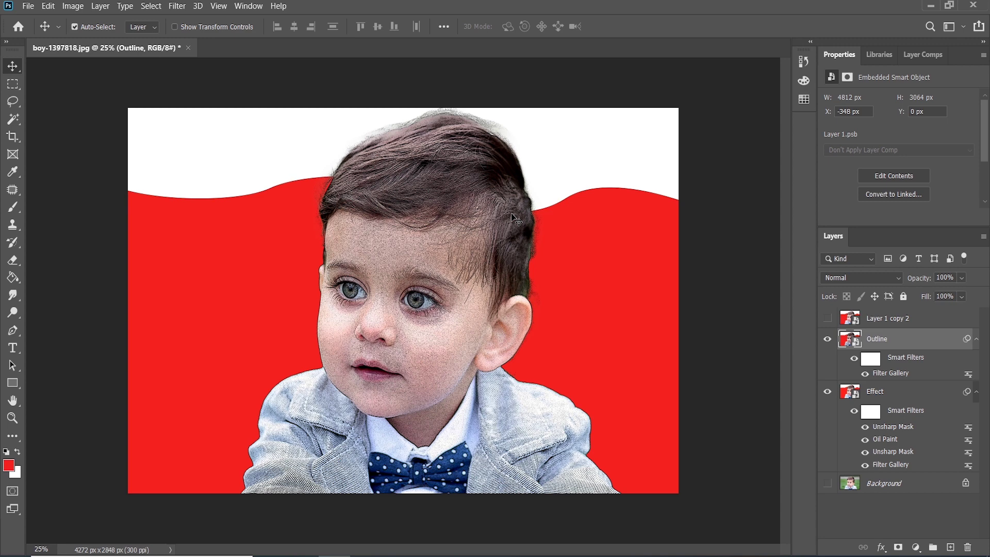
- Apply the Oil Paint filter to the Outline layer
click(177, 6)
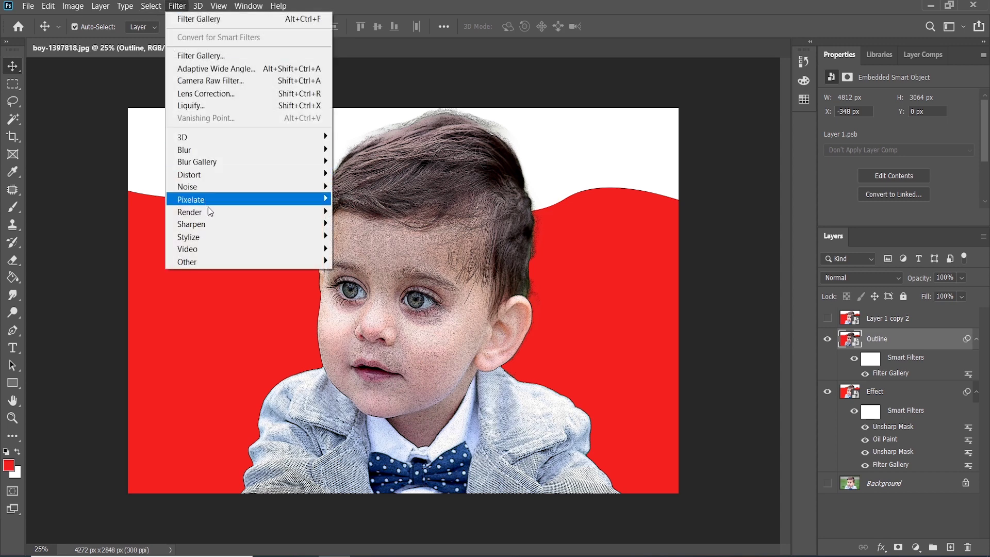
mouse_move(212, 237)
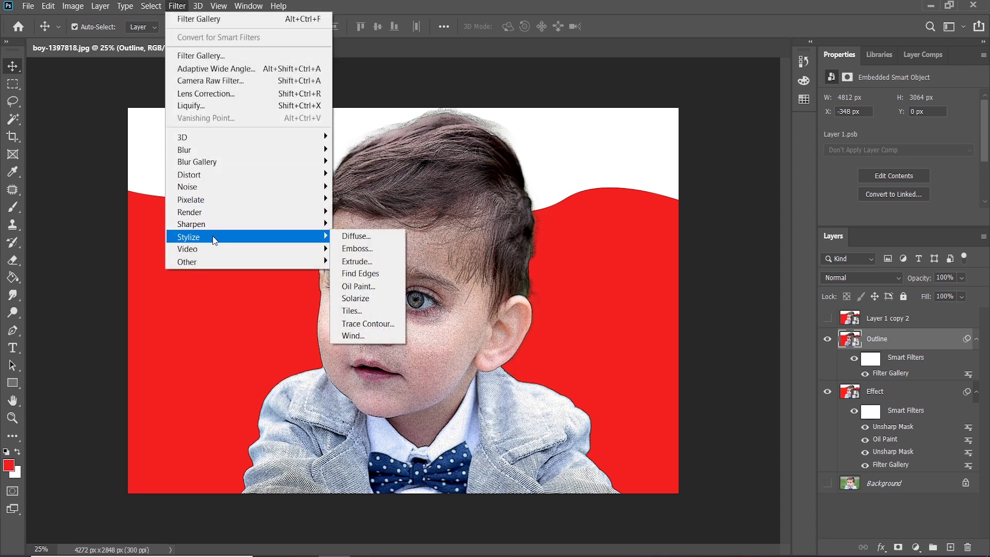
click(350, 286)
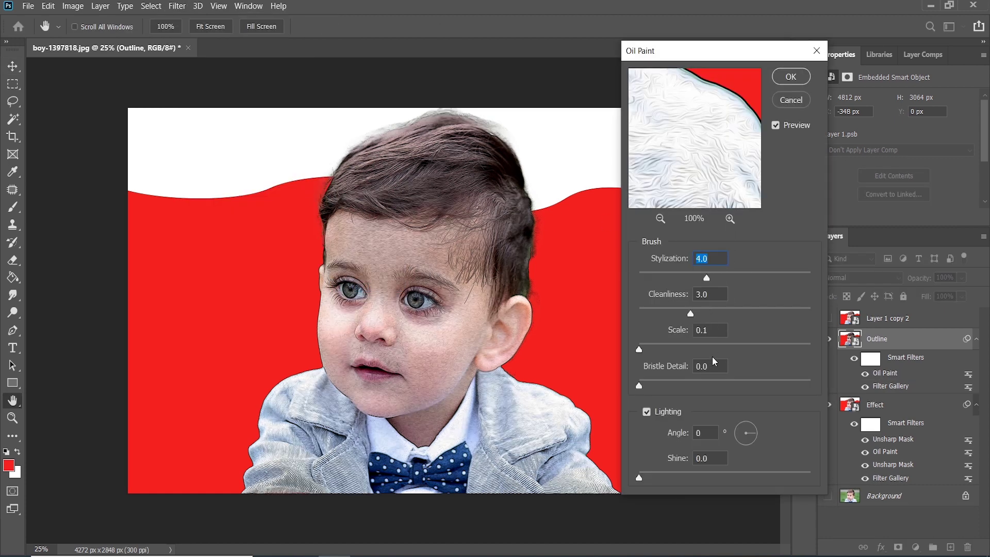
click(791, 76)
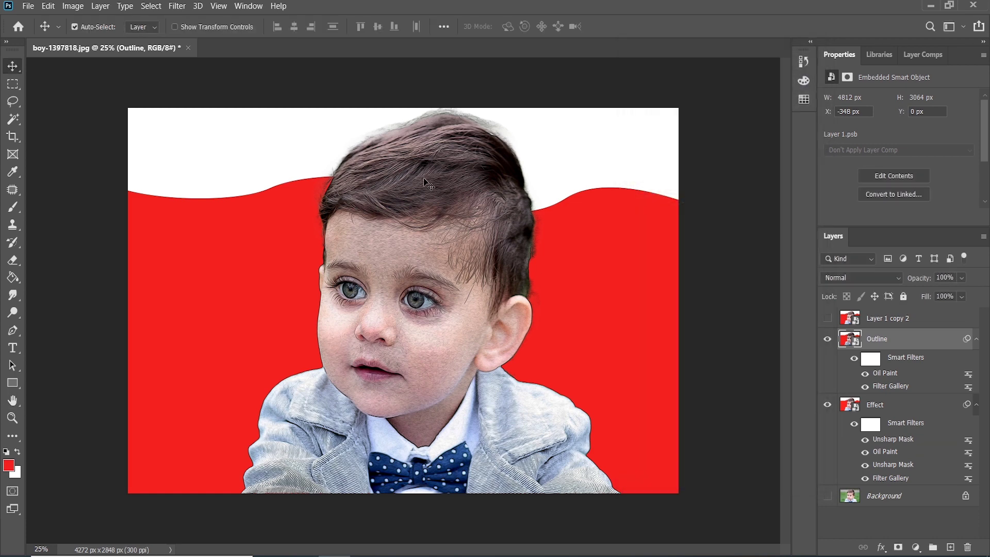
- Set the Outline layer to Overlay blending at 90% opacity
click(858, 280)
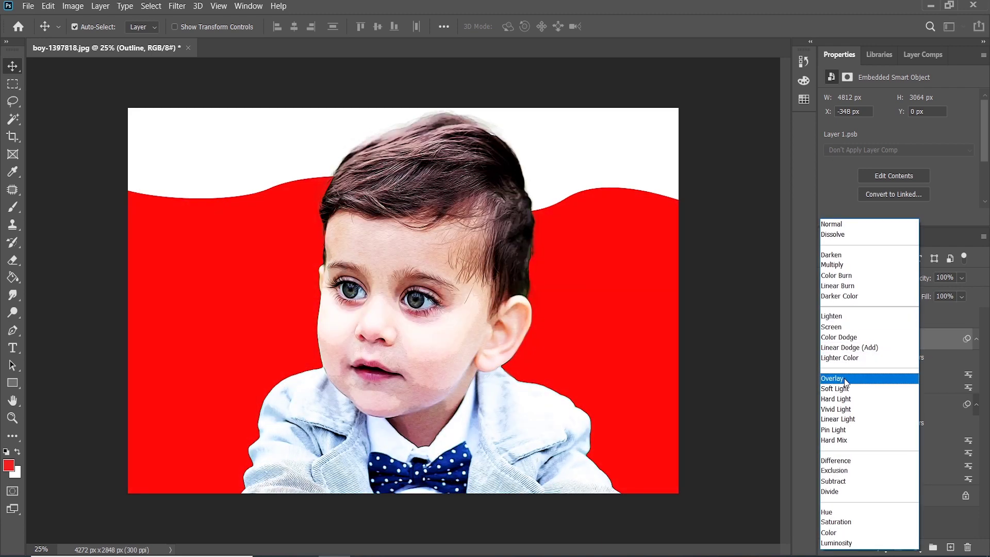
click(843, 379)
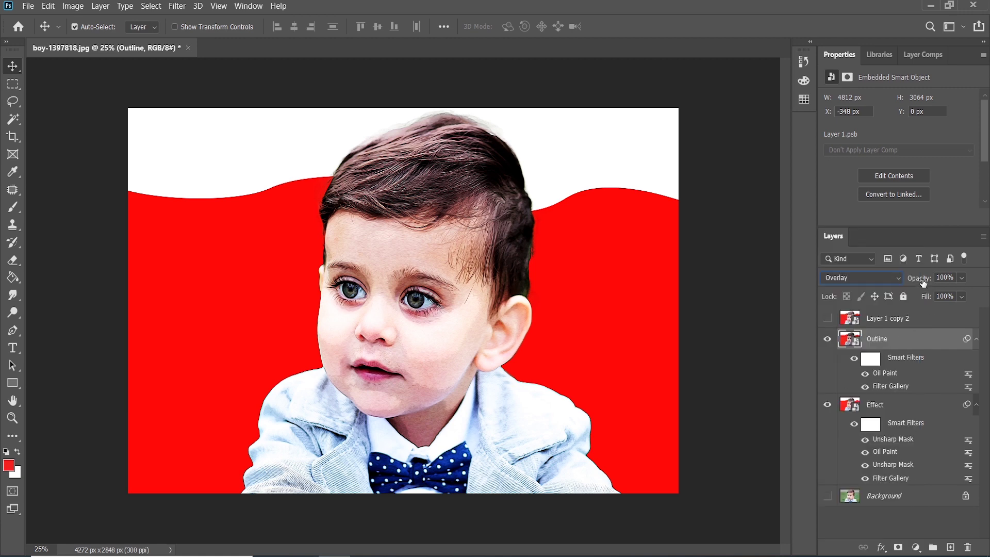
click(943, 278)
text(90)
key(Return)
- Show Layer 1 copy 2 and rename it High Pass
click(828, 318)
click(875, 323)
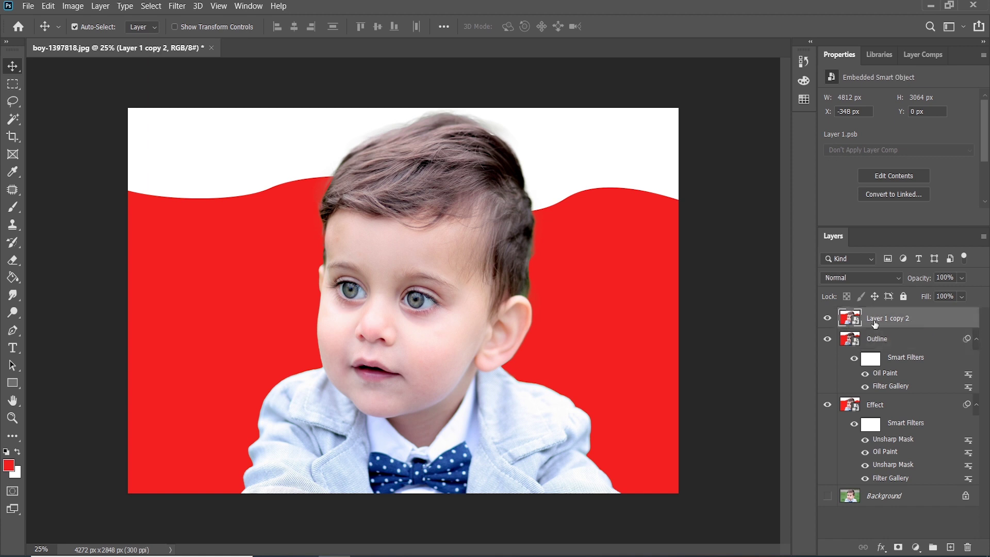
double_click(875, 322)
text(High Pass)
key(Return)
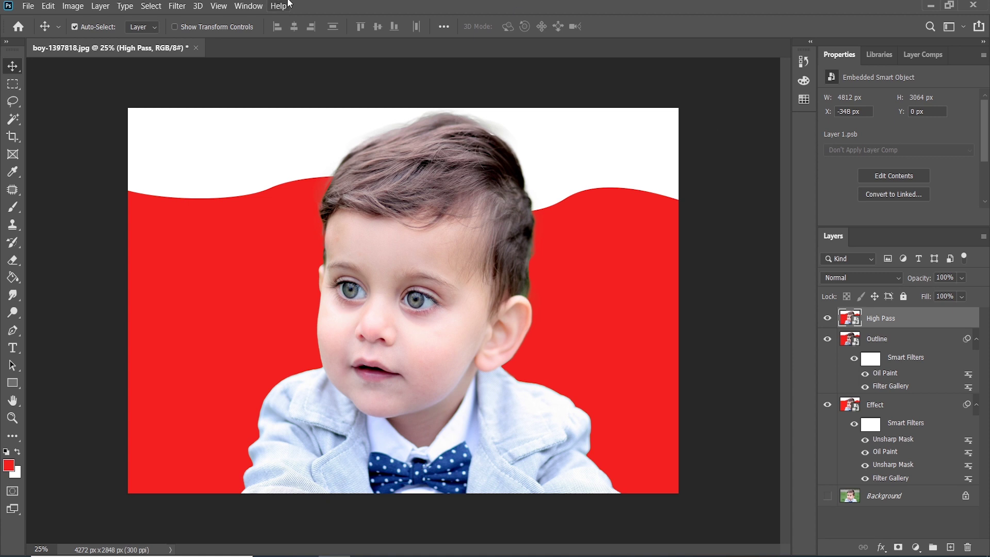
- Apply a High Pass filter with a 4.1-pixel radius to the High Pass layer
click(177, 6)
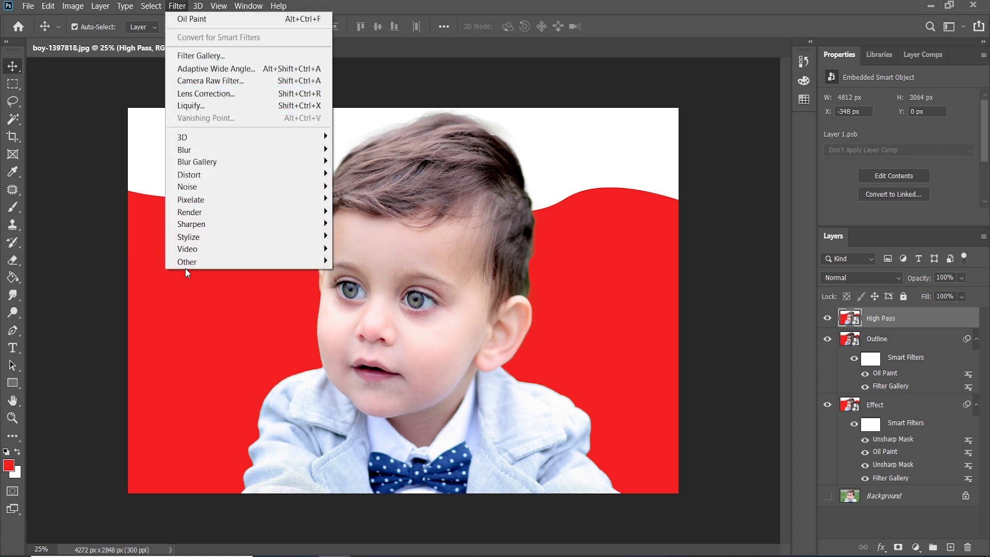
mouse_move(187, 265)
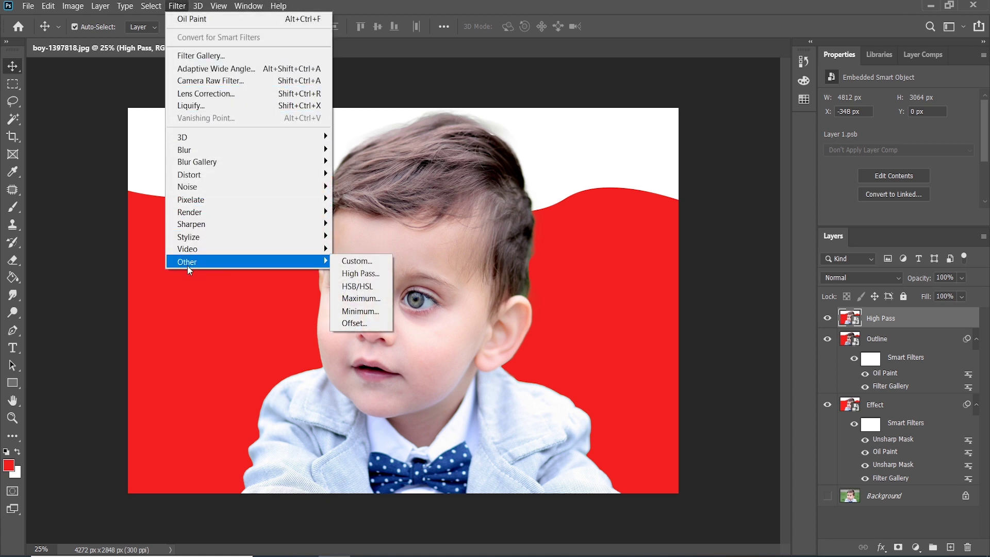
click(360, 274)
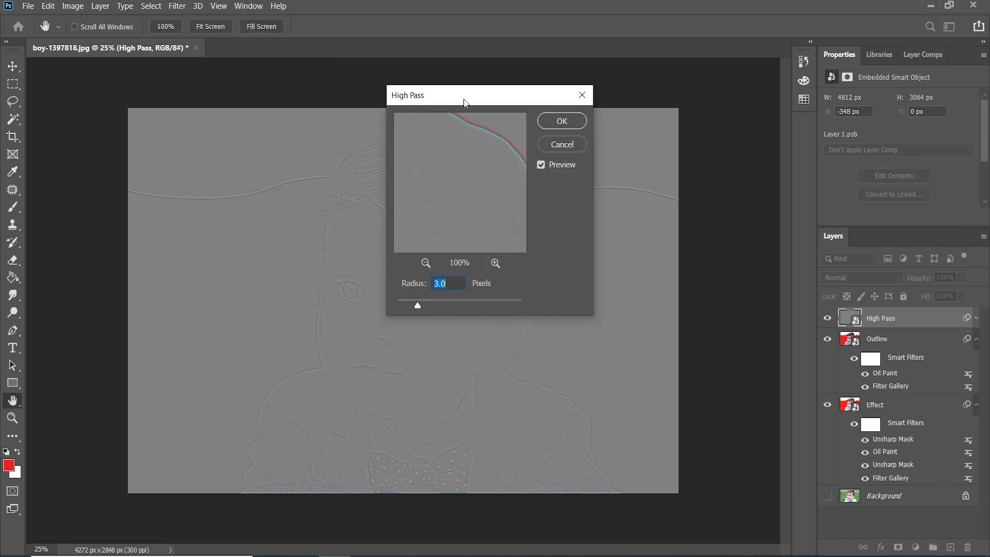
click(447, 284)
drag(446, 284, 533, 268)
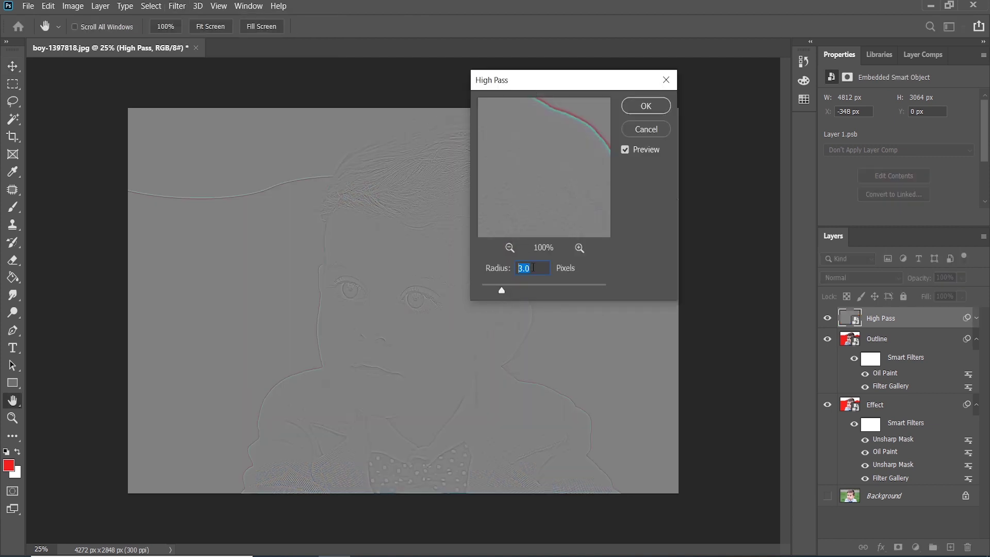
text(4.1)
click(641, 109)
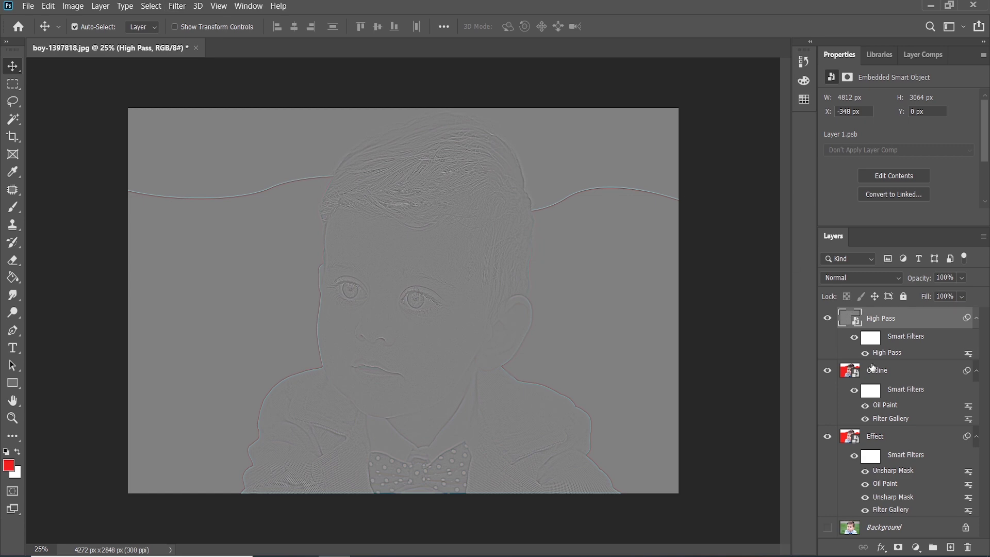
- Switch the High Pass layer to Overlay and close the Properties group to enlarge Layers
click(849, 276)
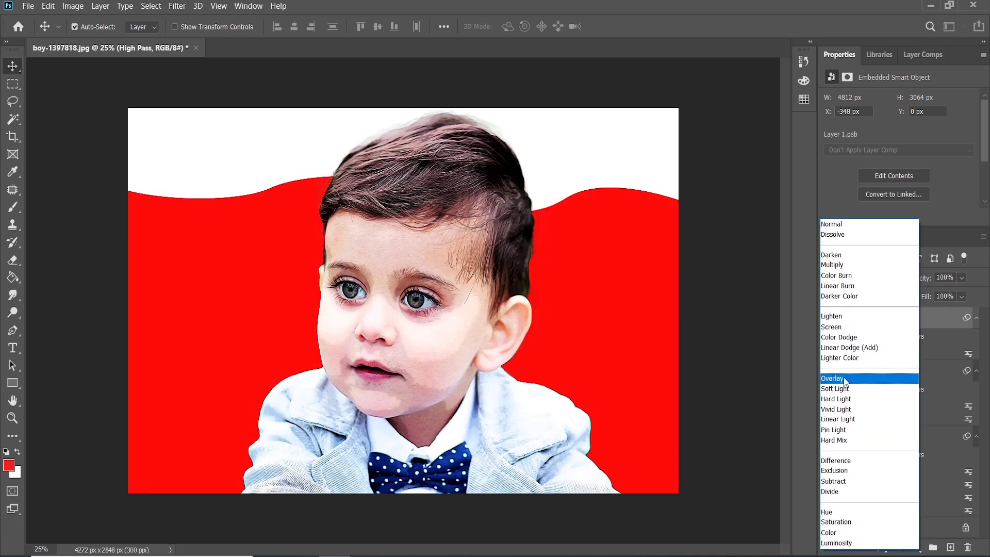
click(845, 379)
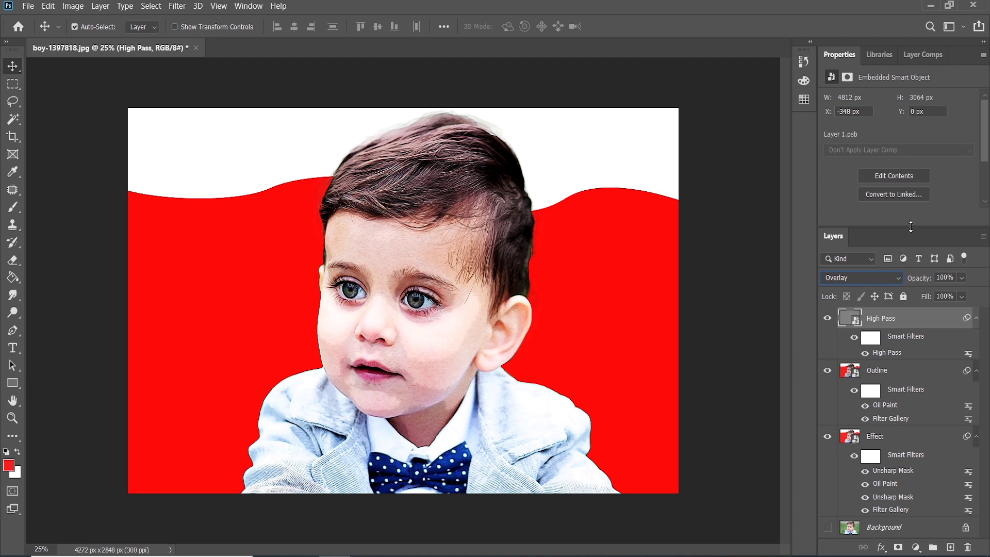
drag(911, 227, 911, 213)
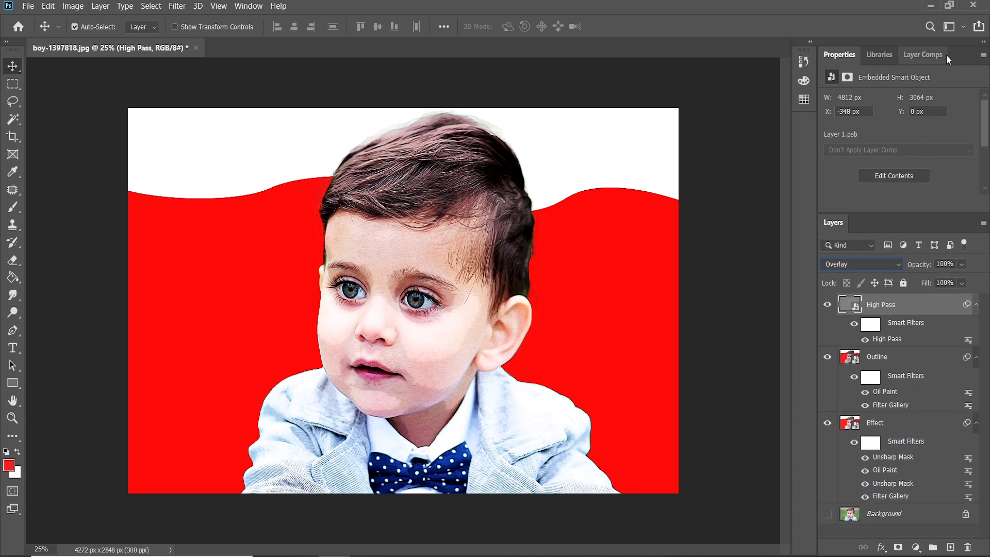
right_click(970, 58)
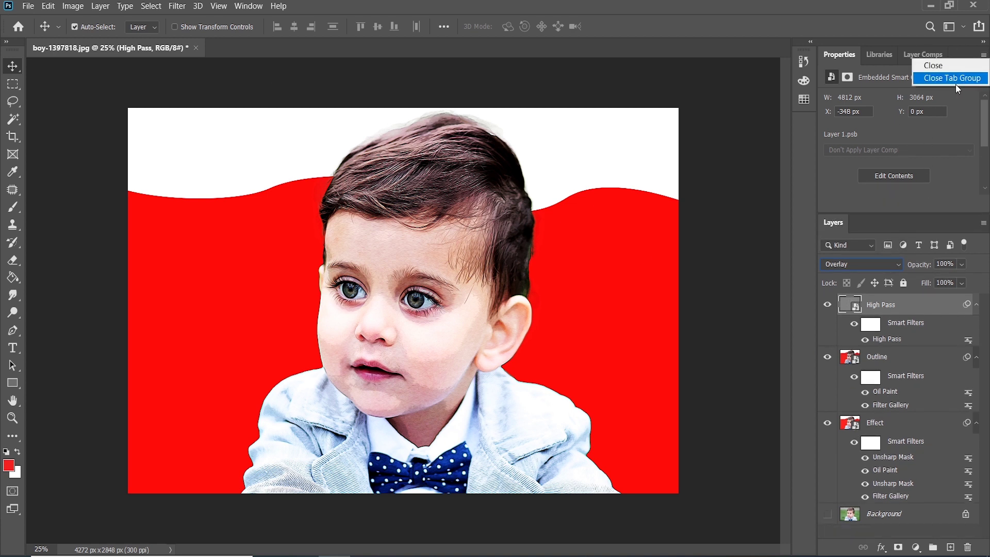
click(955, 78)
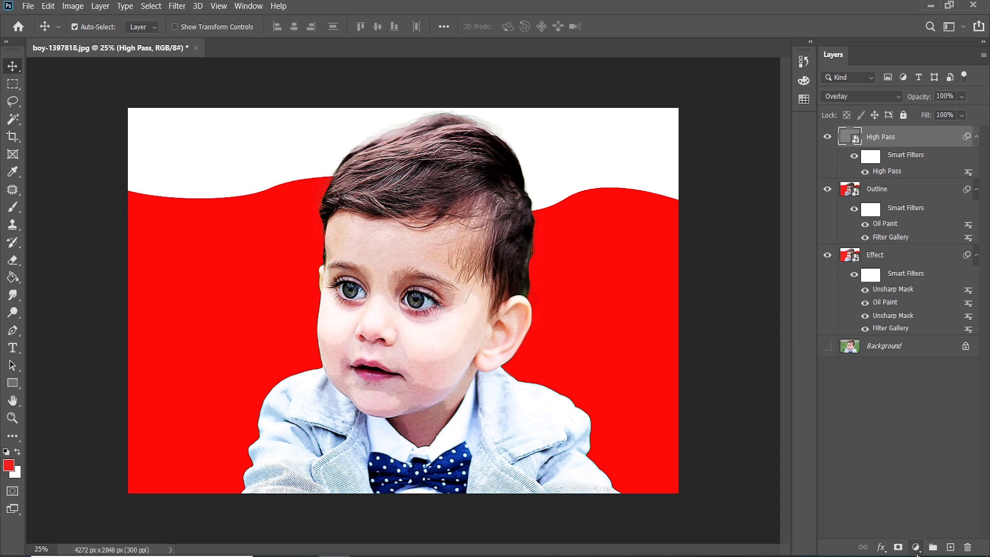
- Add a Levels 1 adjustment with black input 30 and opacity lowered to 51%
click(916, 547)
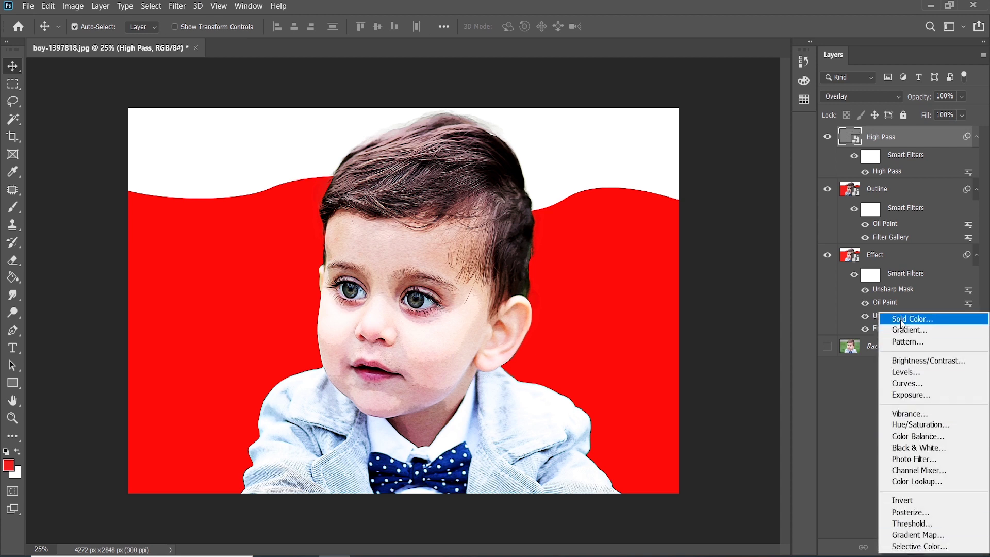
click(913, 372)
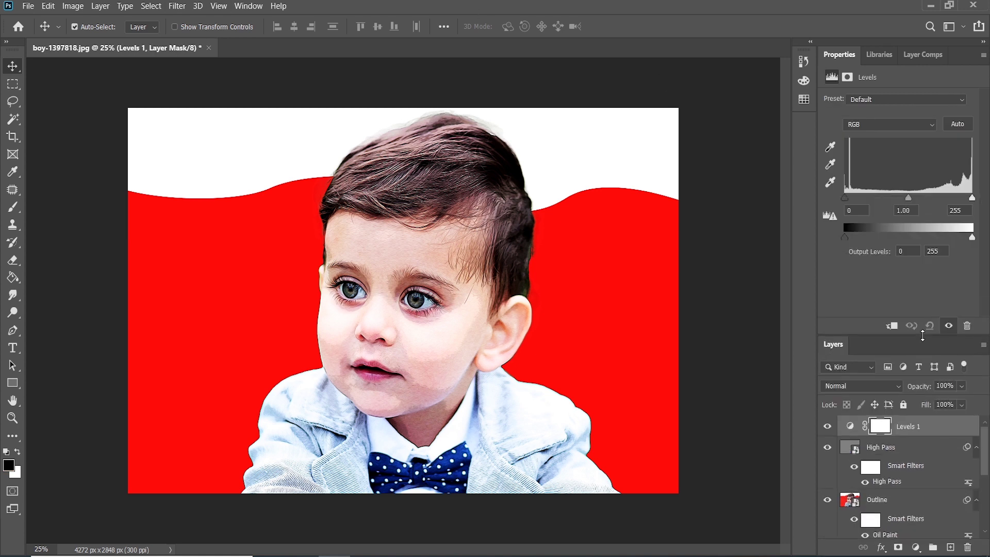
drag(845, 197, 864, 195)
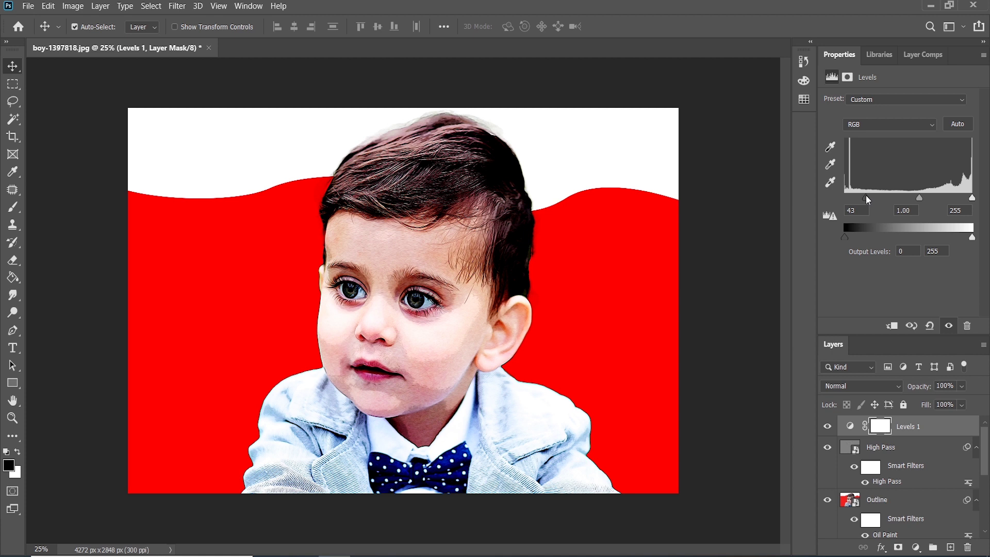
drag(866, 196, 862, 202)
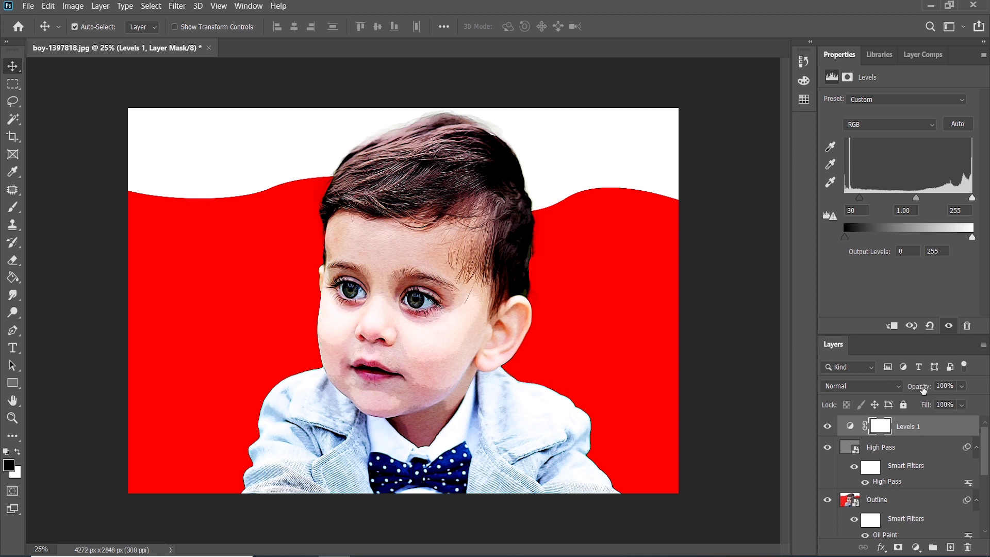
mouse_move(923, 390)
mouse_down()
mouse_move(900, 392)
mouse_move(946, 391)
mouse_move(917, 396)
mouse_up()
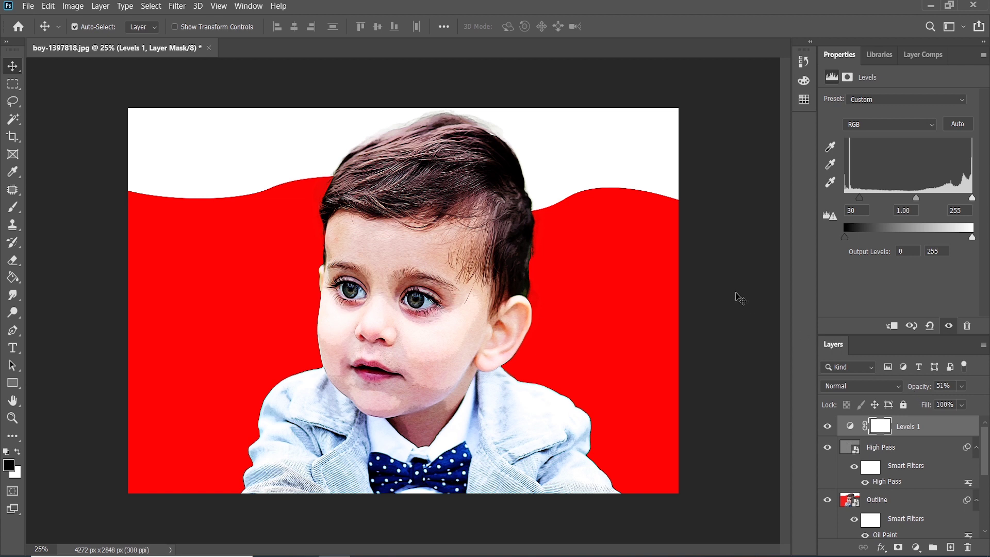
- Close the Properties panel group so the Layers panel fills the column
click(702, 246)
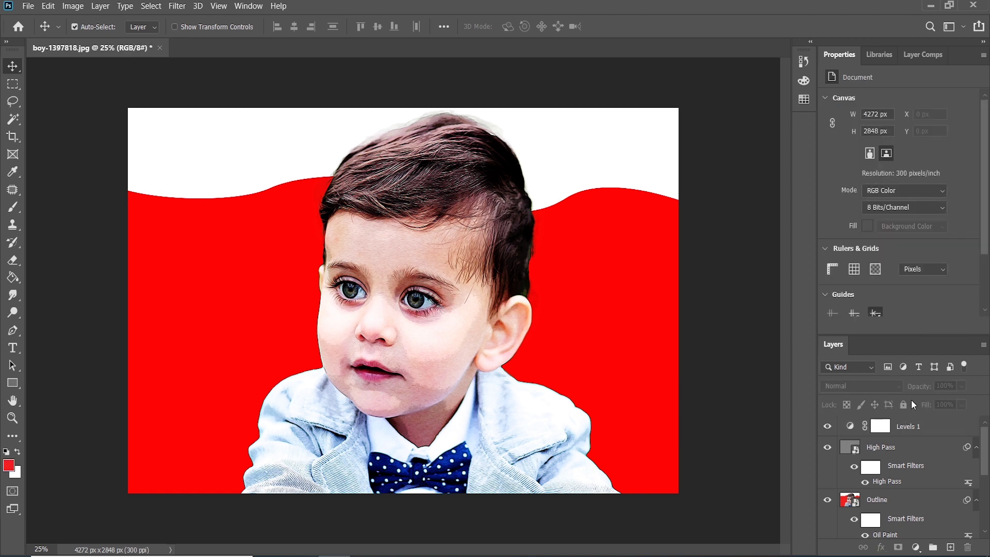
drag(913, 335, 913, 213)
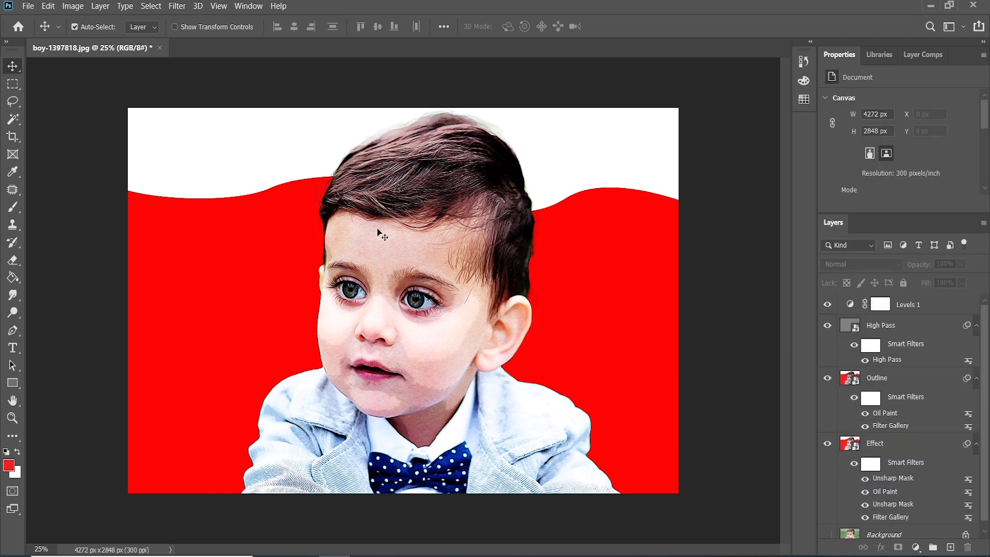
scroll(871, 439, down, 1)
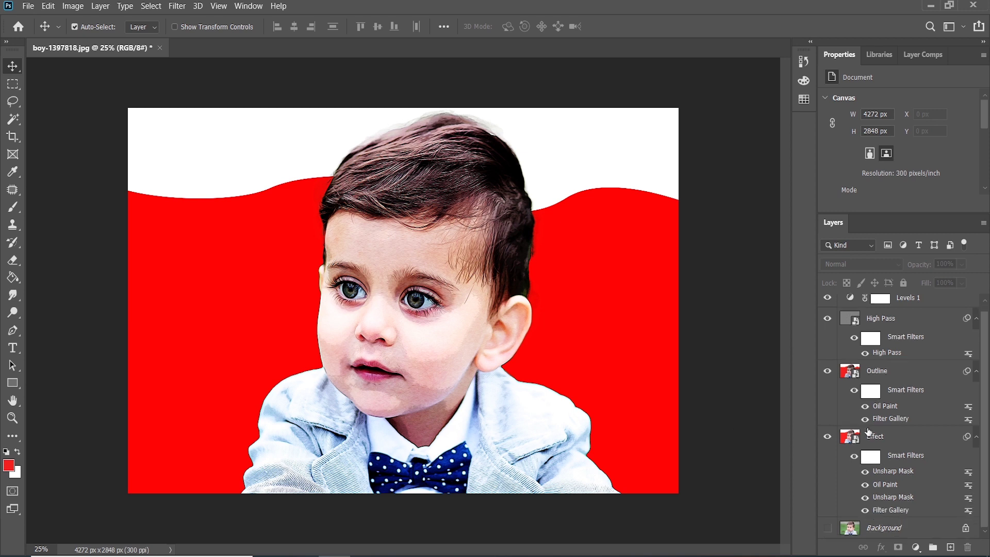
scroll(869, 431, up, 1)
click(983, 55)
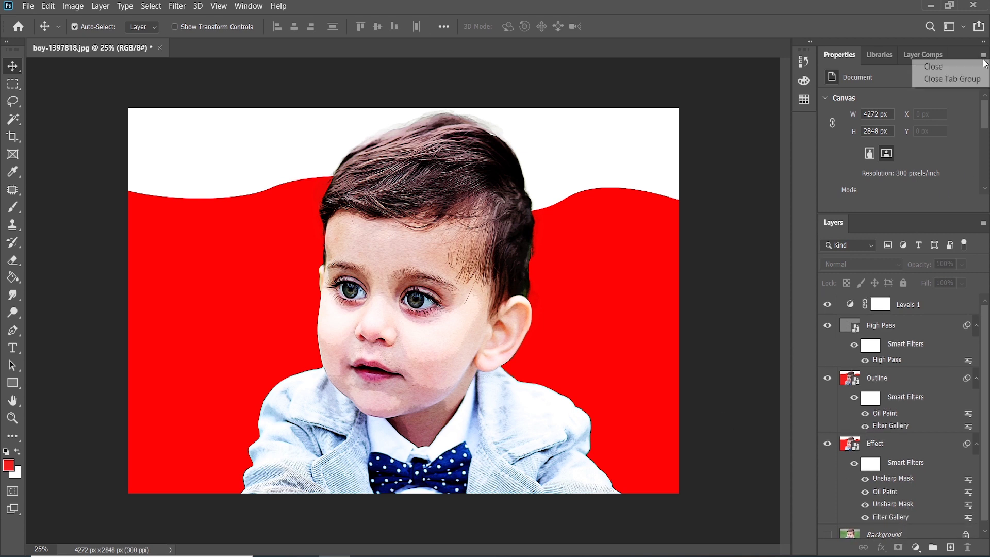
click(969, 80)
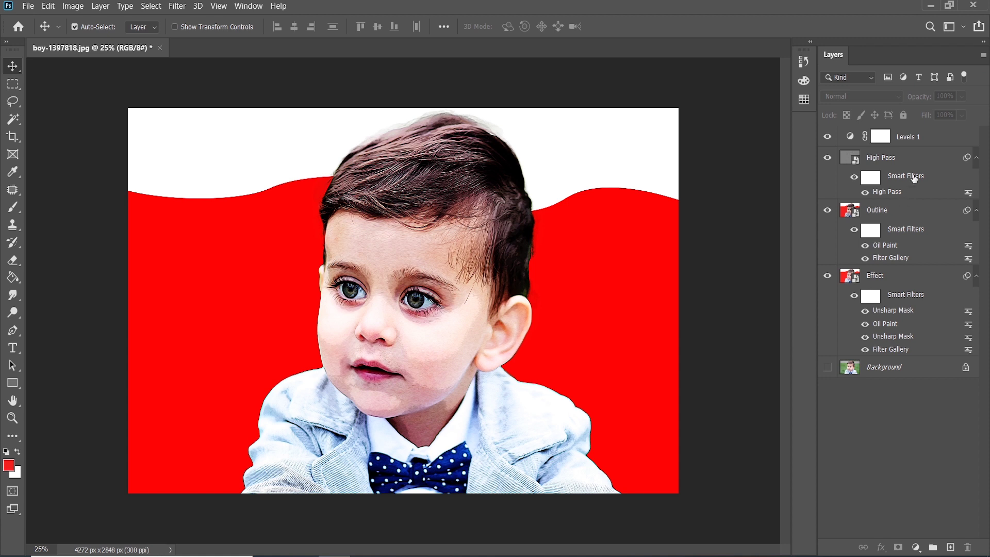
- Group Levels 1, High Pass, Outline and Effect into Group 1 and show Background
click(907, 138)
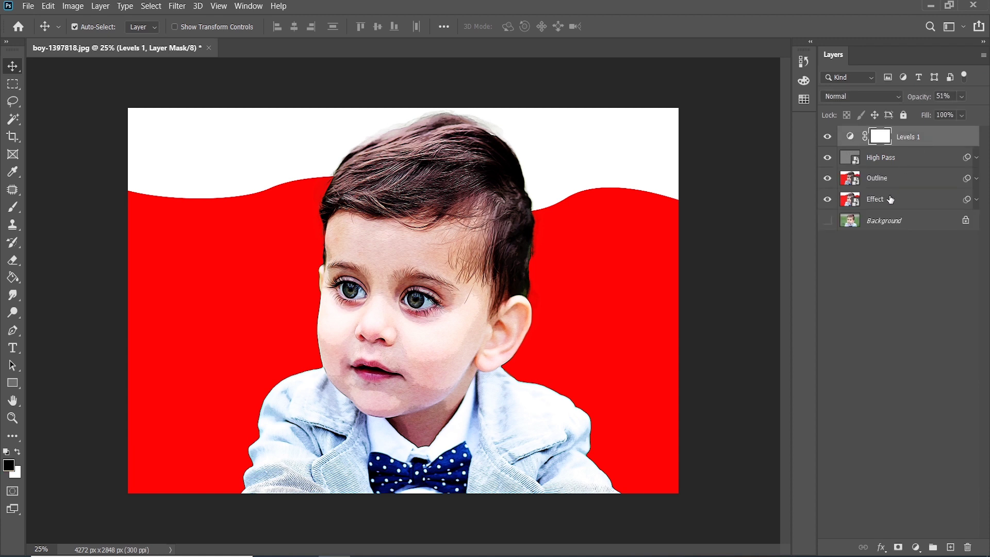
shift+click(890, 199)
key(ctrl+g)
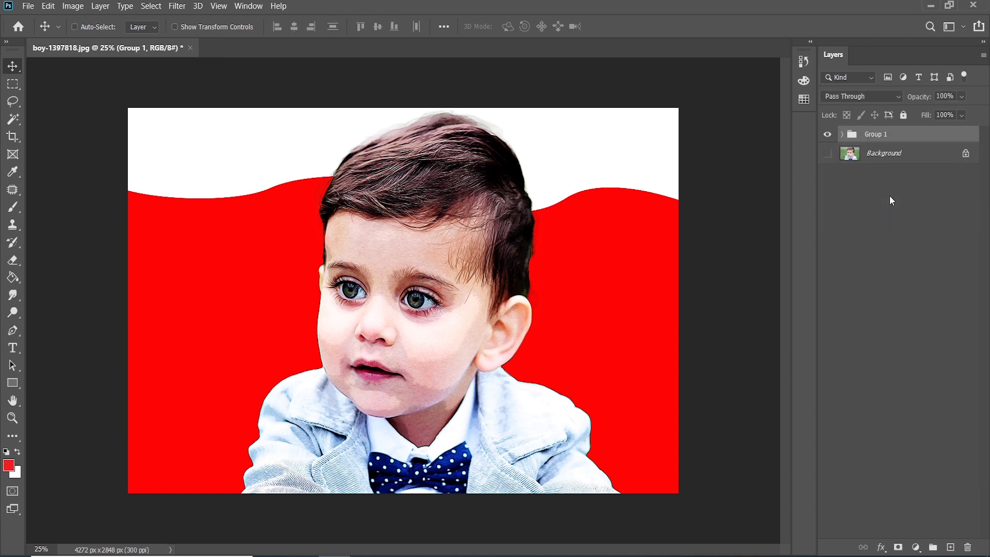
alt+click(829, 135)
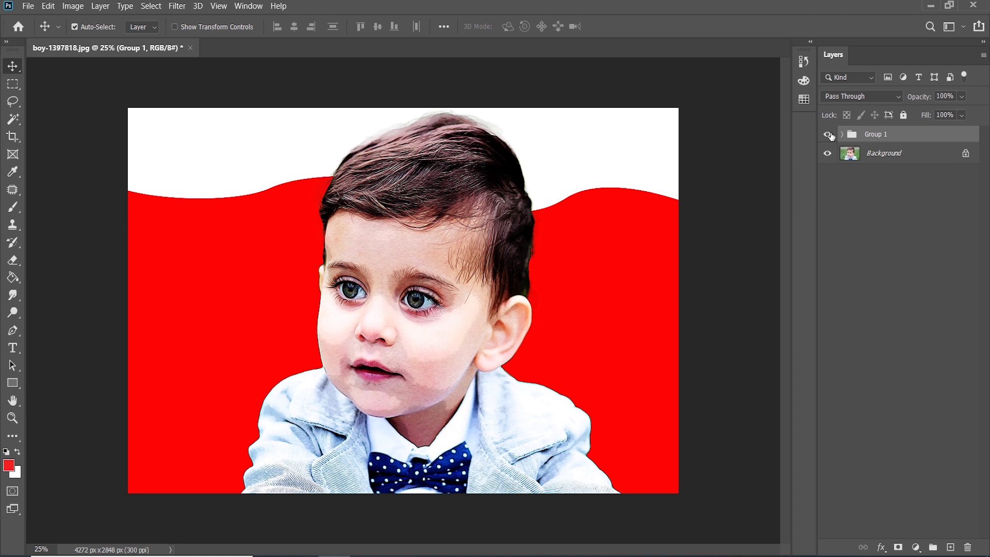